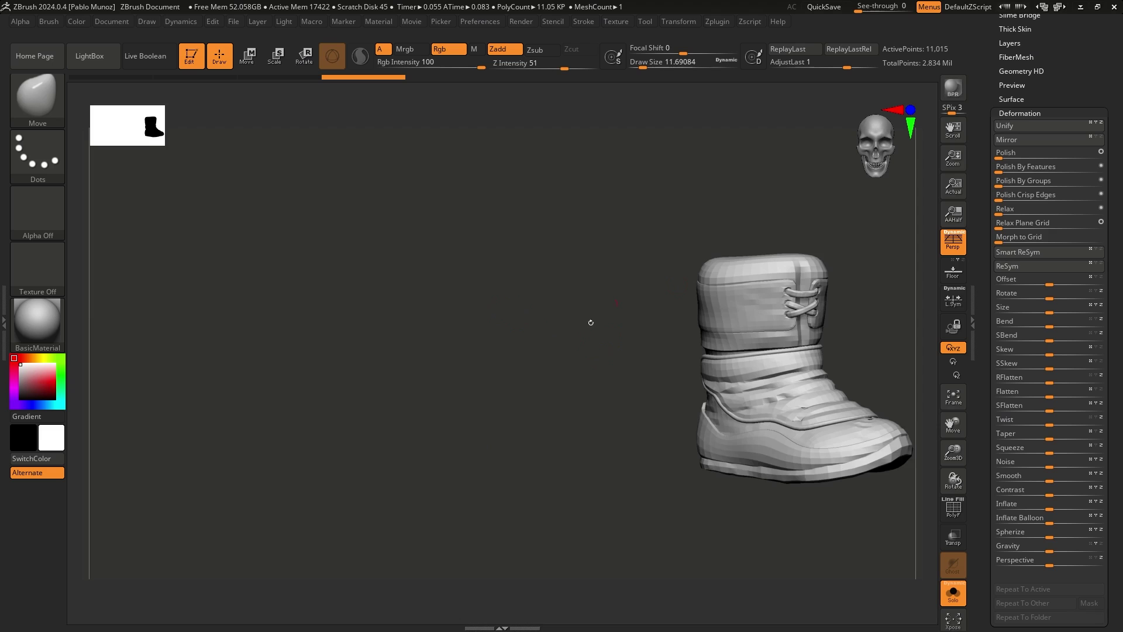
- Orbit the view around the boots to inspect them from several sides
drag(590, 321, 482, 317)
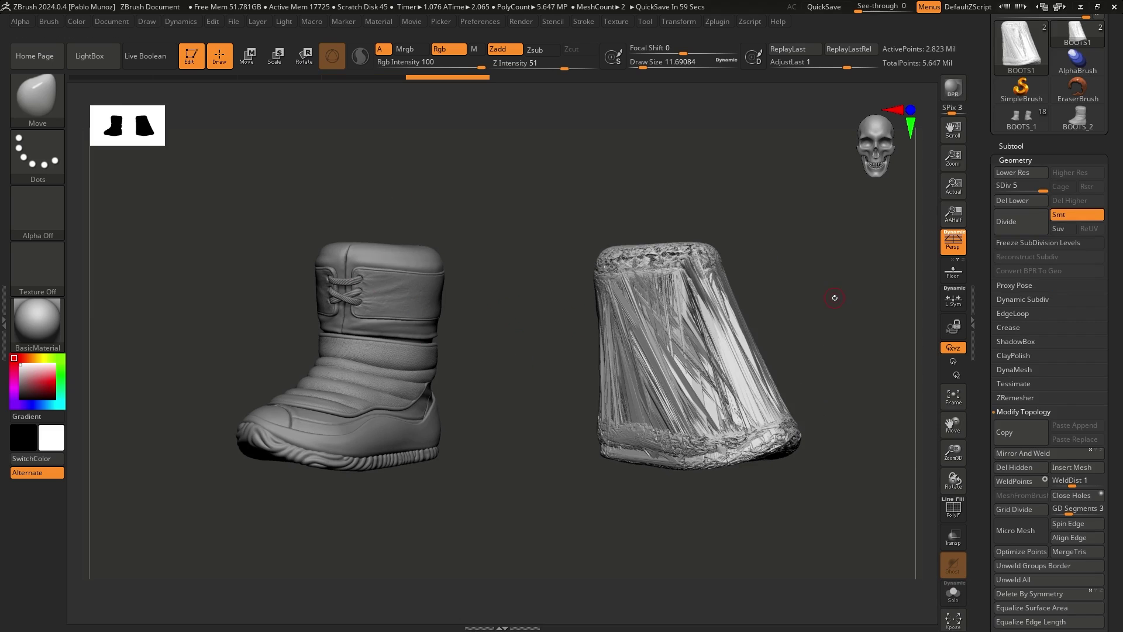
drag(834, 297, 776, 276)
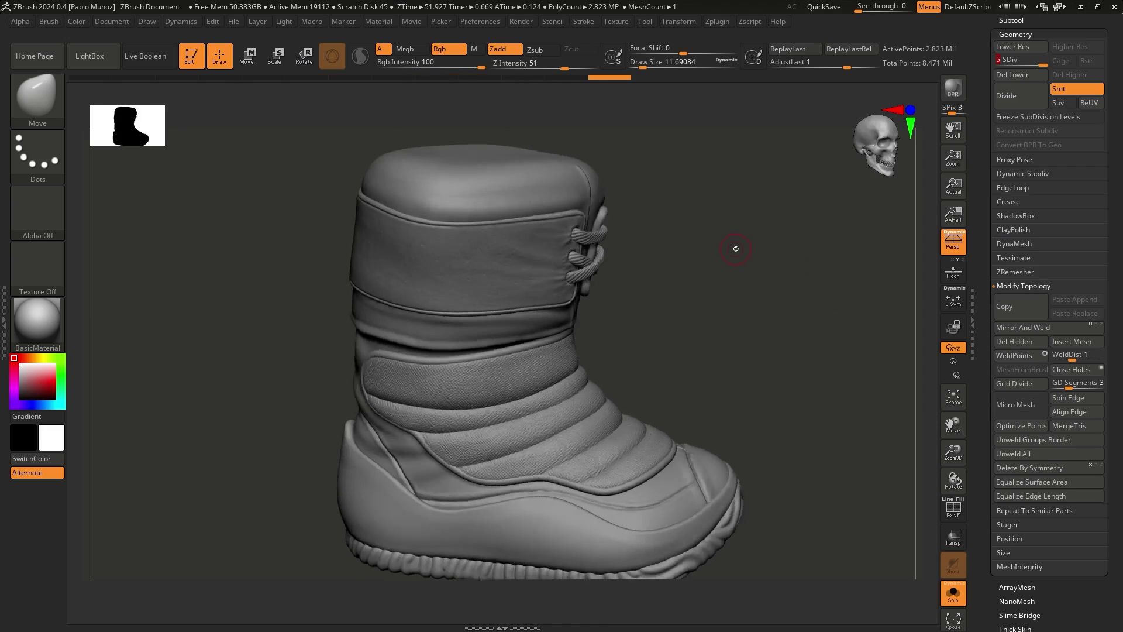
drag(735, 246, 859, 127)
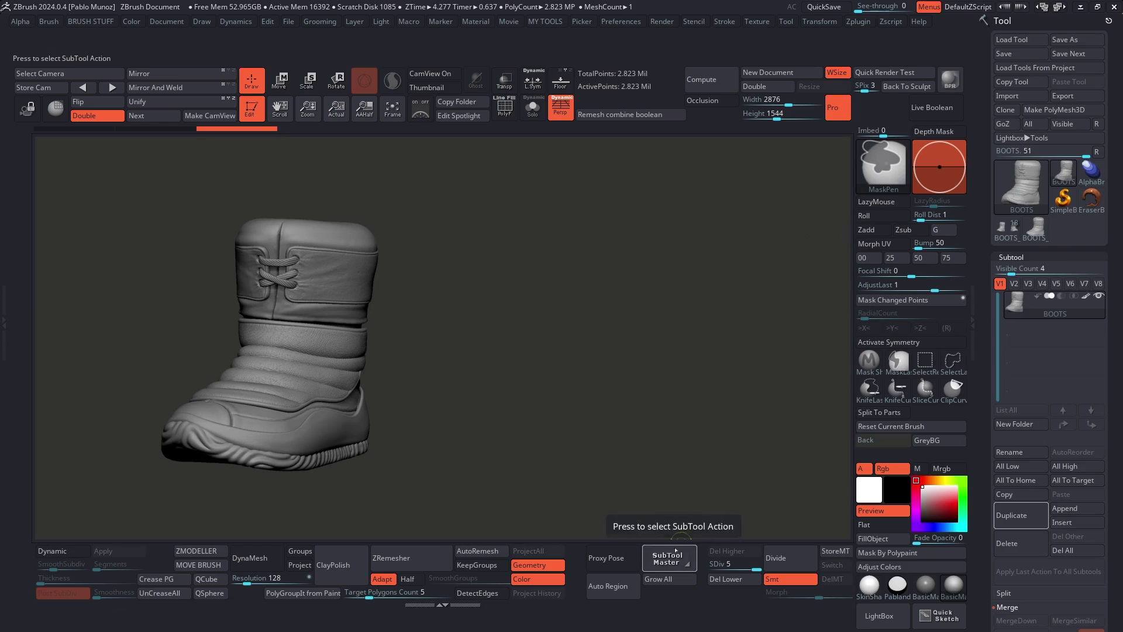
- Replace the SubTool Master shelf button with the Mirror with Subdiv macro and run it
ctrl+alt+drag(675, 550, 728, 367)
ctrl+alt+drag(487, 312, 590, 345)
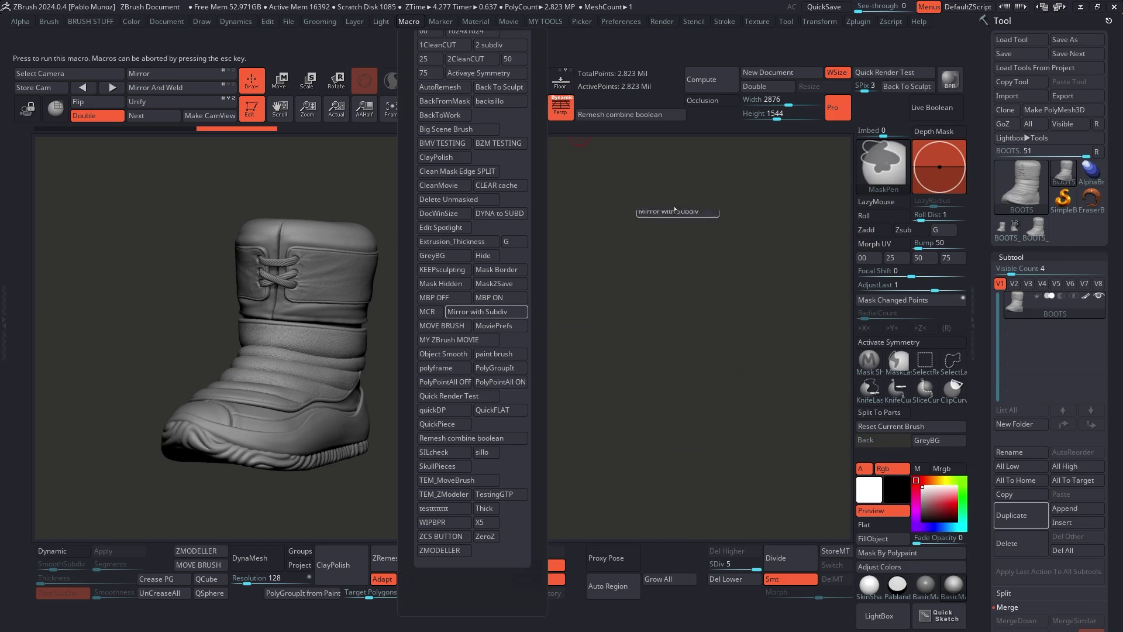
ctrl+alt+drag(674, 209, 642, 99)
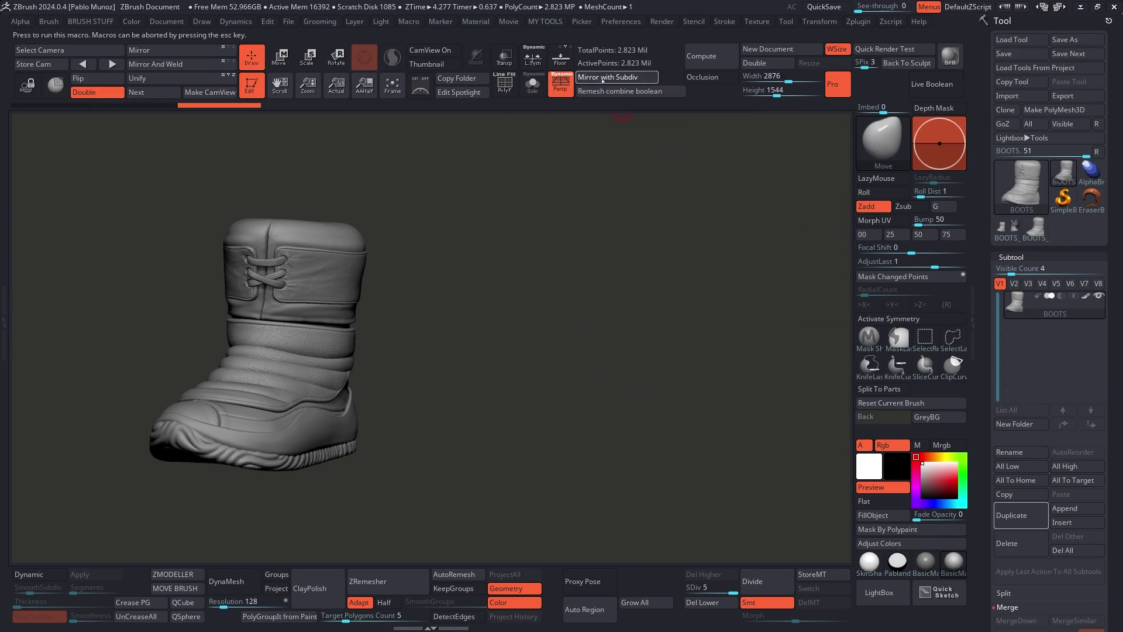
click(605, 77)
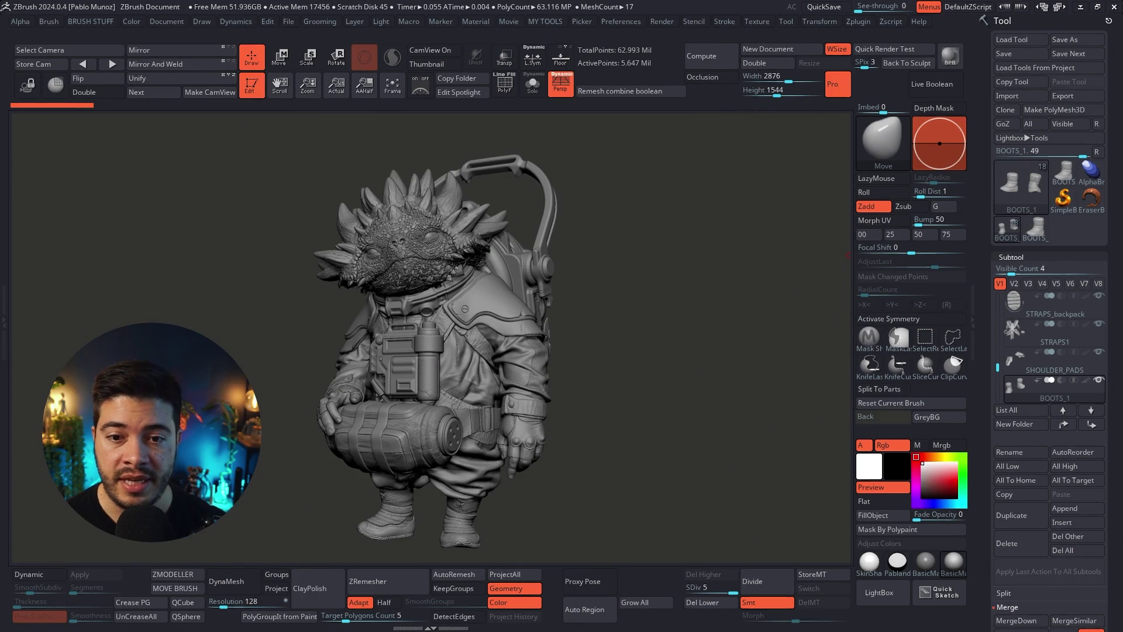
- Rotate the full astronaut character from a front view to its left side
drag(612, 293, 639, 305)
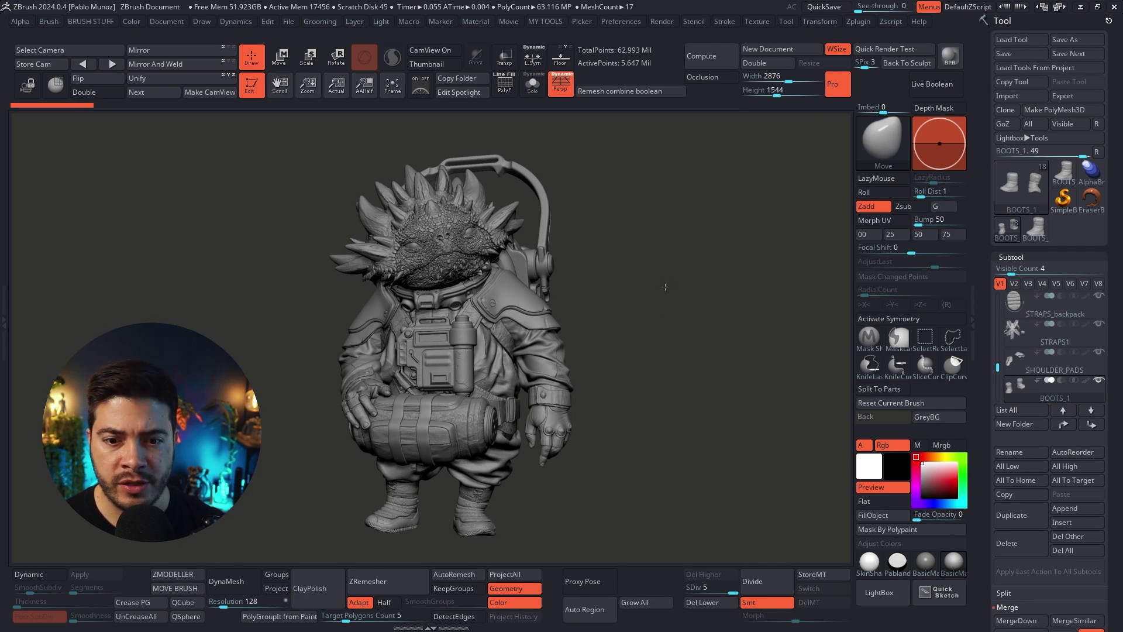
drag(665, 286, 661, 282)
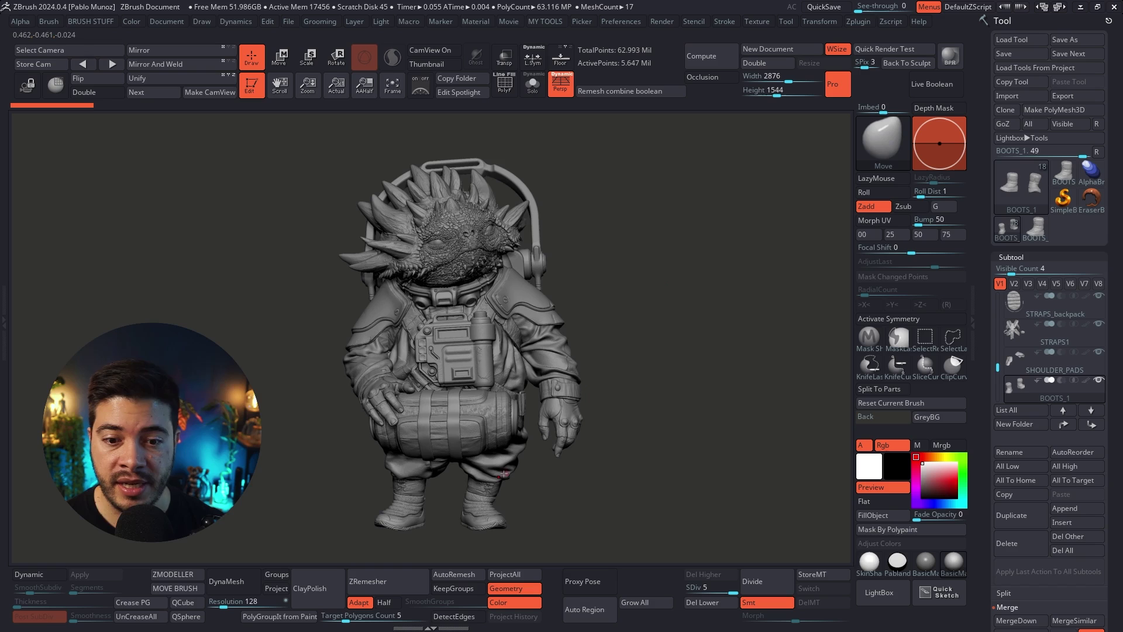
- Solo the character's boots and drop them to subdivision level 1
key(alt+s)
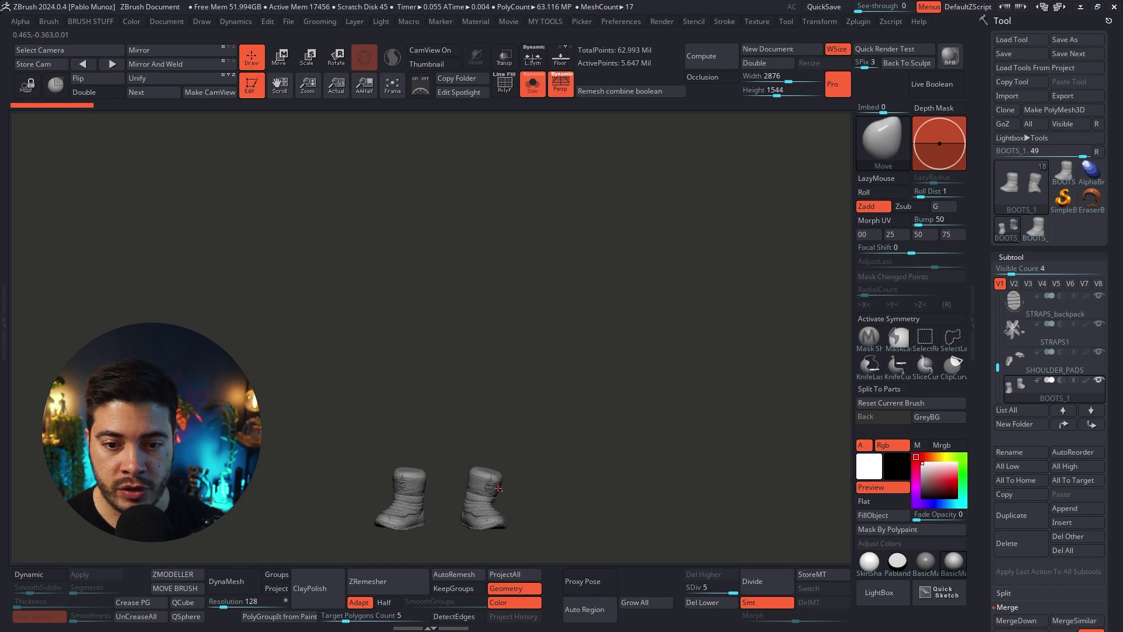
alt+drag(477, 456, 395, 381)
key(alt+s)
key(alt+s)
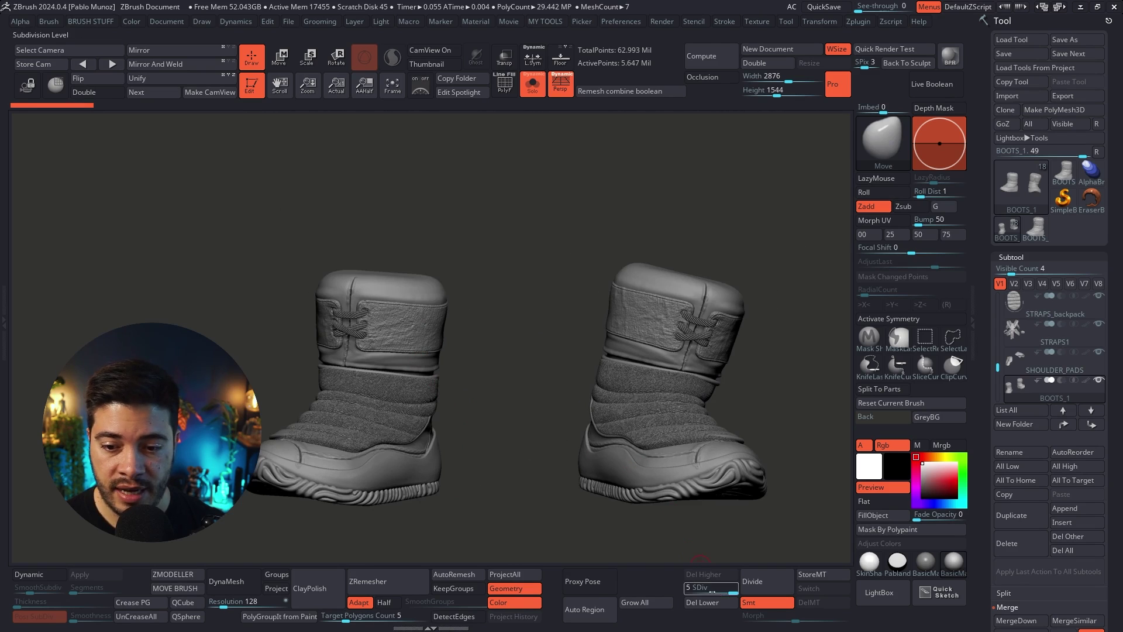
click(701, 587)
text(1)
key(Return)
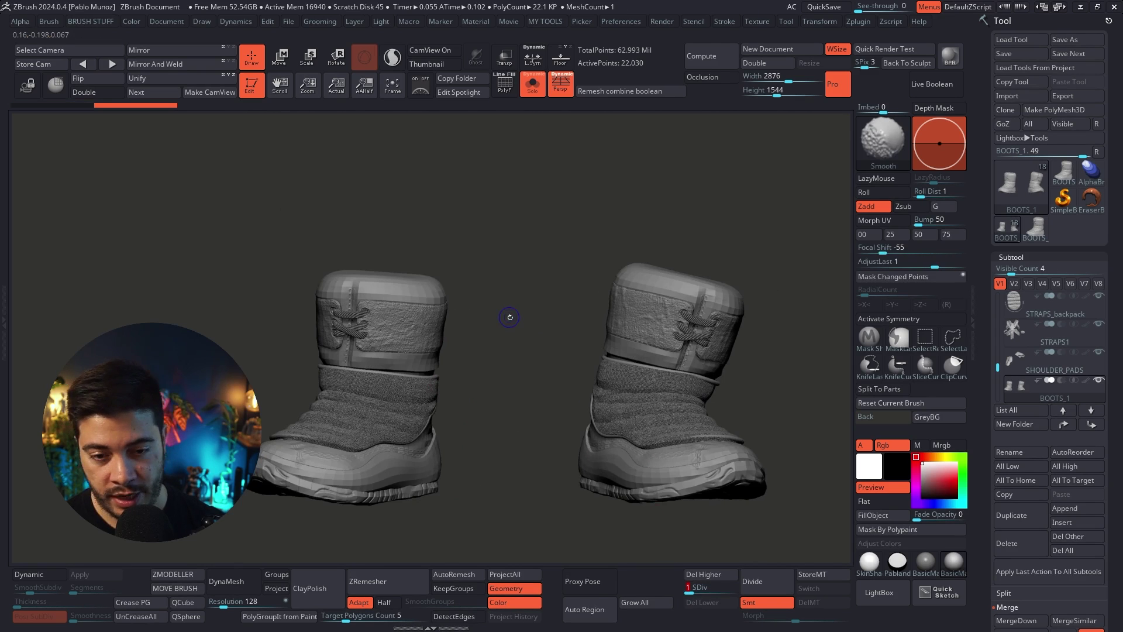
- Turn on the PolyF wireframe and switch to the single-boot BOOTS tool
key(shift+f)
drag(482, 361, 537, 297)
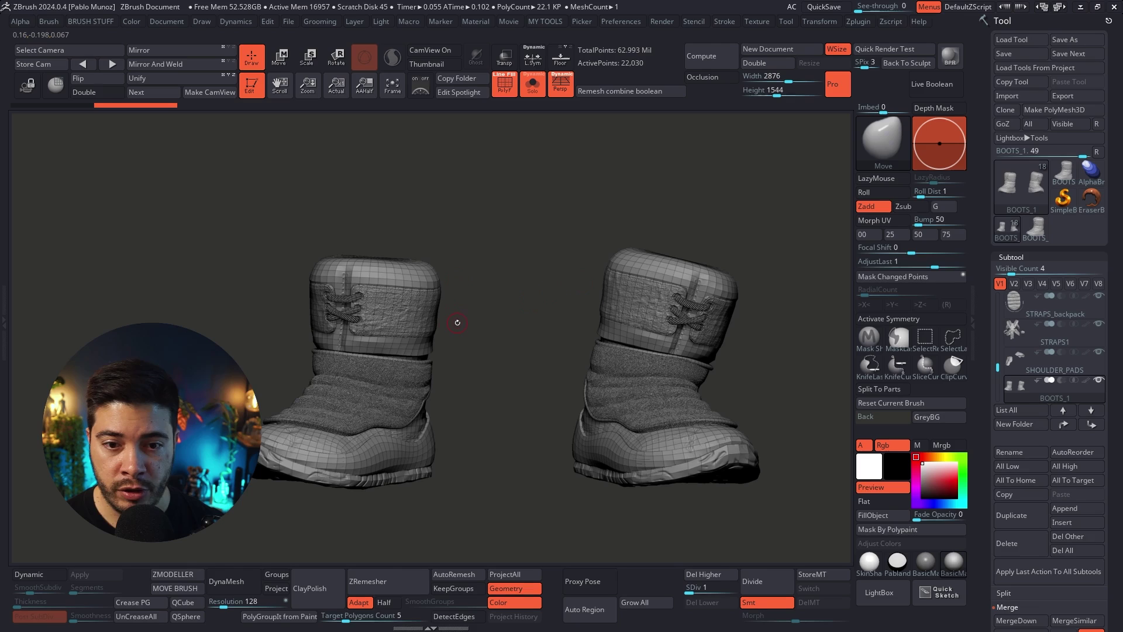
click(1063, 172)
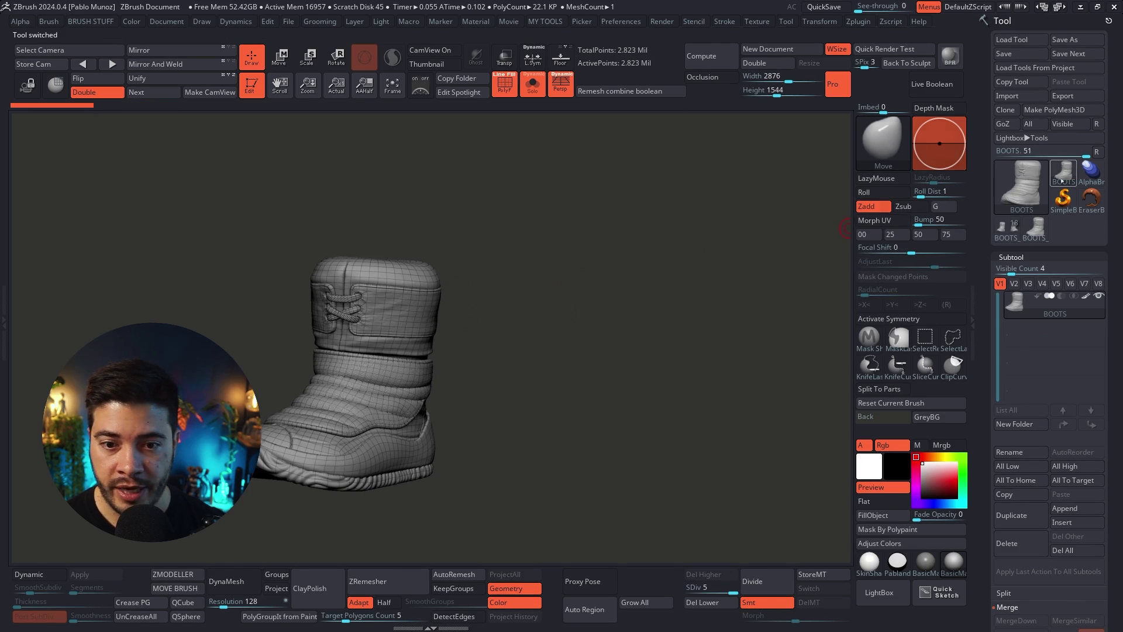
- Drop the boot to SDiv 1, raise it back to 5, and hide the PolyF wireframe
drag(708, 587, 687, 588)
drag(643, 404, 614, 550)
drag(701, 587, 734, 587)
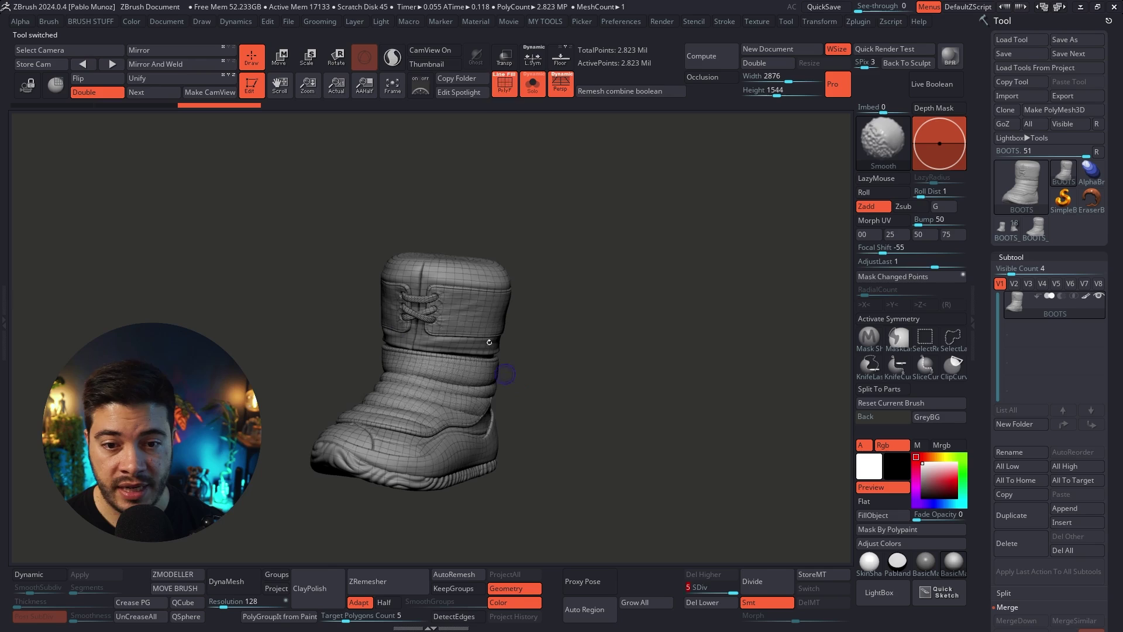
key(shift+f)
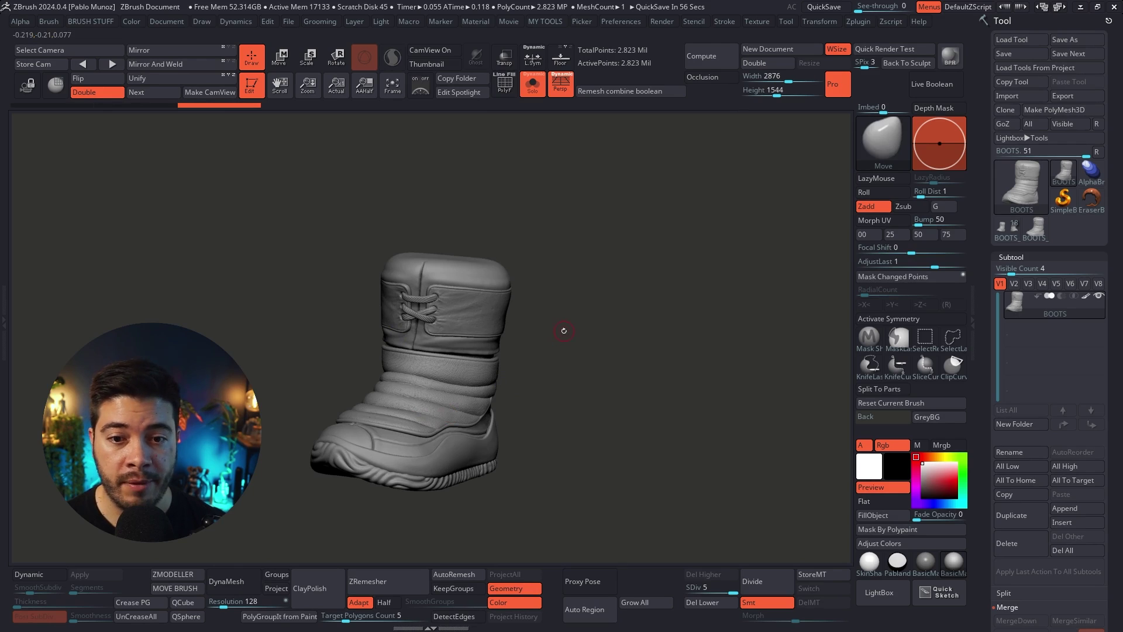
drag(564, 330, 579, 325)
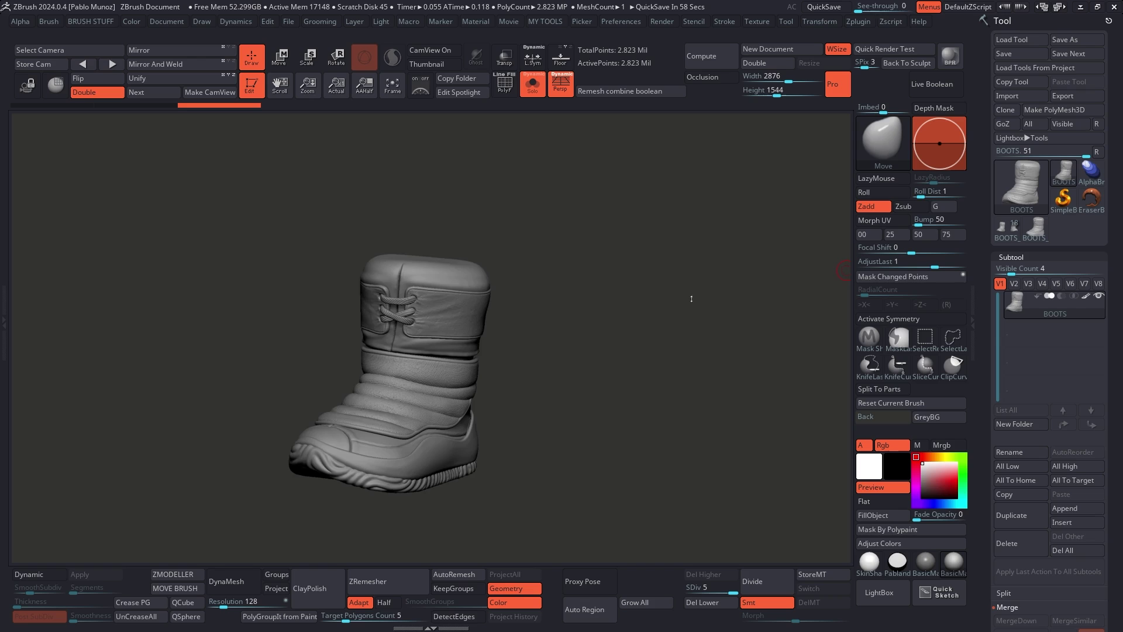
drag(691, 299, 501, 282)
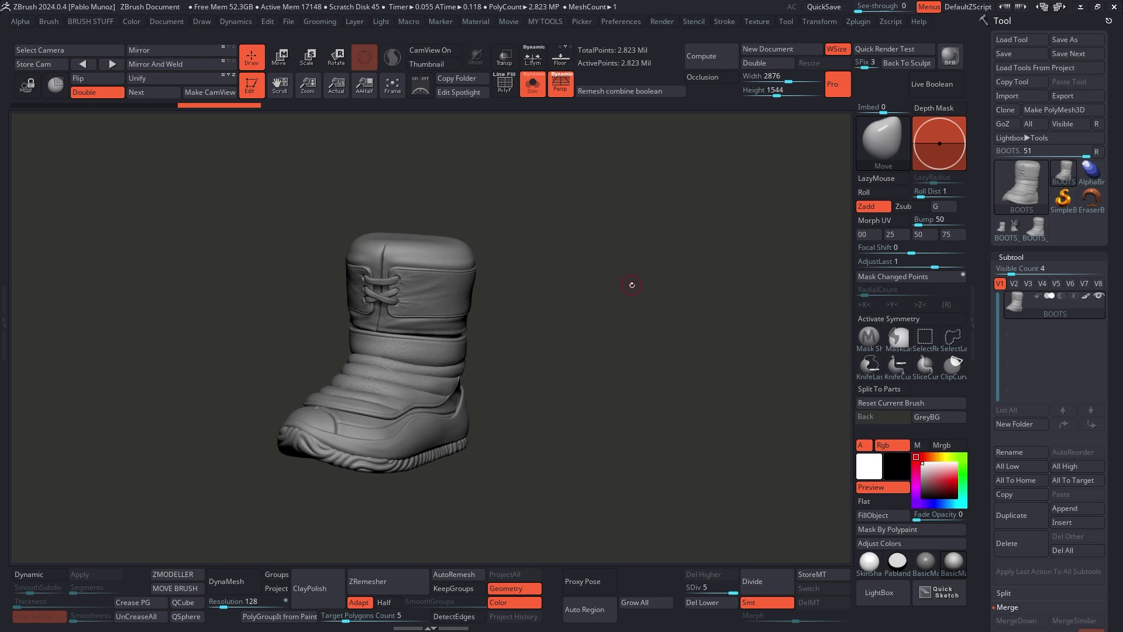
- Restore the standard UI through Preferences > Config
click(622, 24)
click(635, 66)
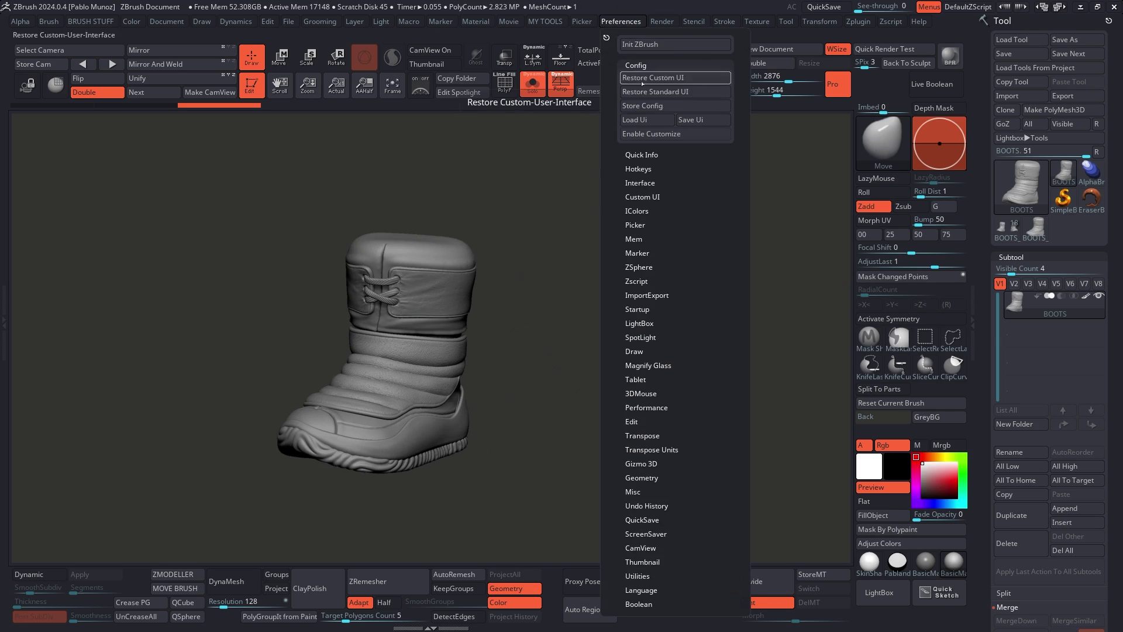
click(657, 93)
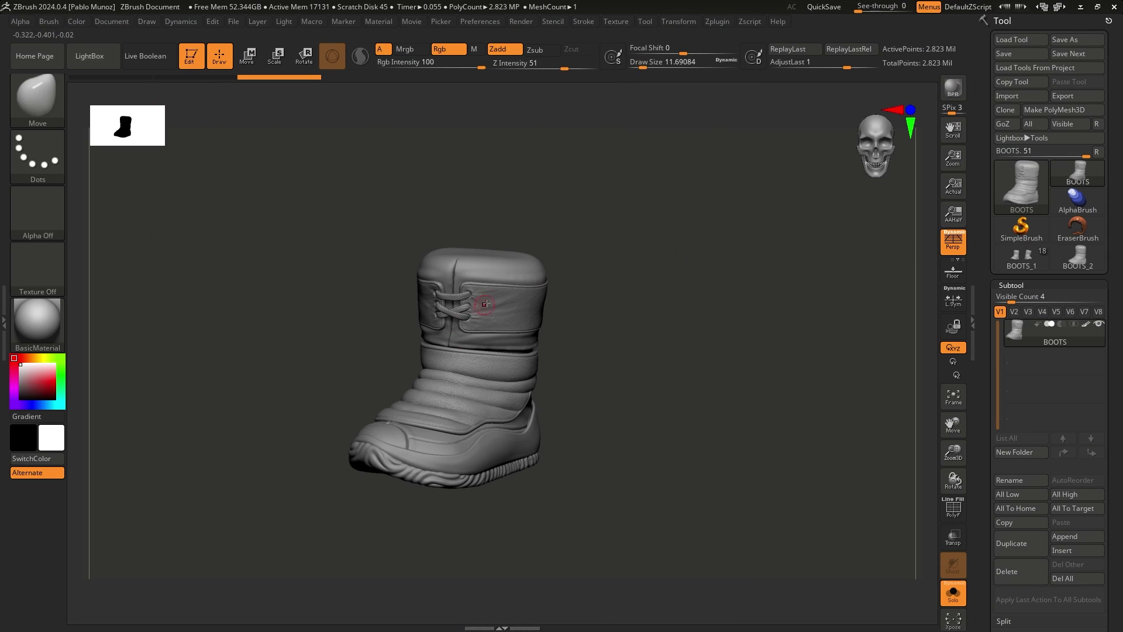
- Browse the Tool palette's Geometry and Modify Topology options
drag(1017, 599, 1018, 154)
drag(1006, 417, 1017, 317)
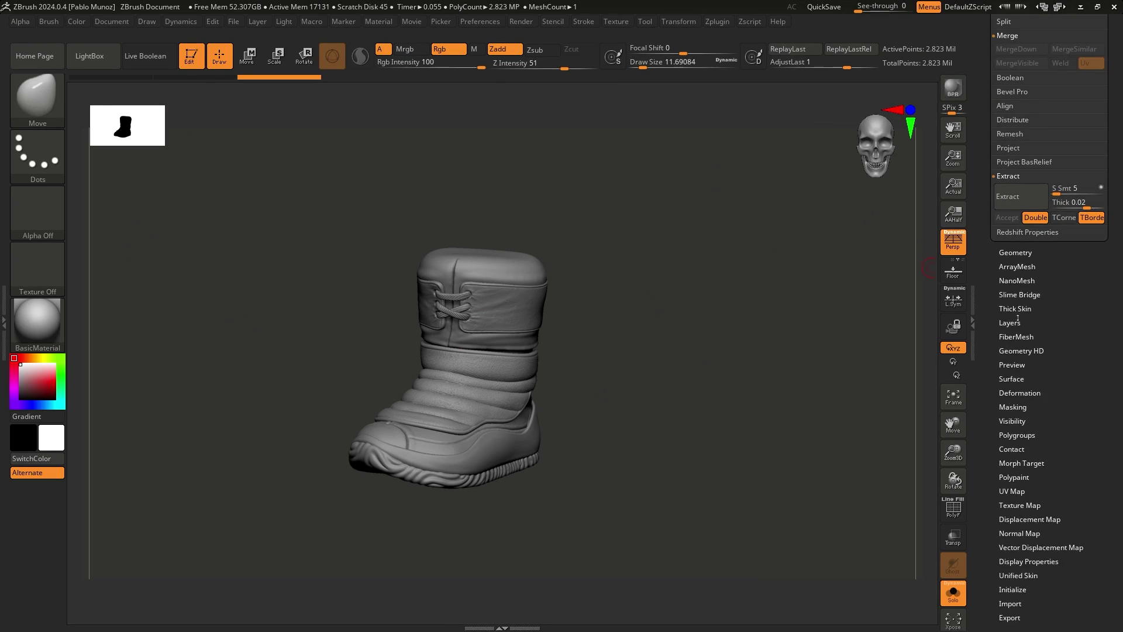
click(1034, 255)
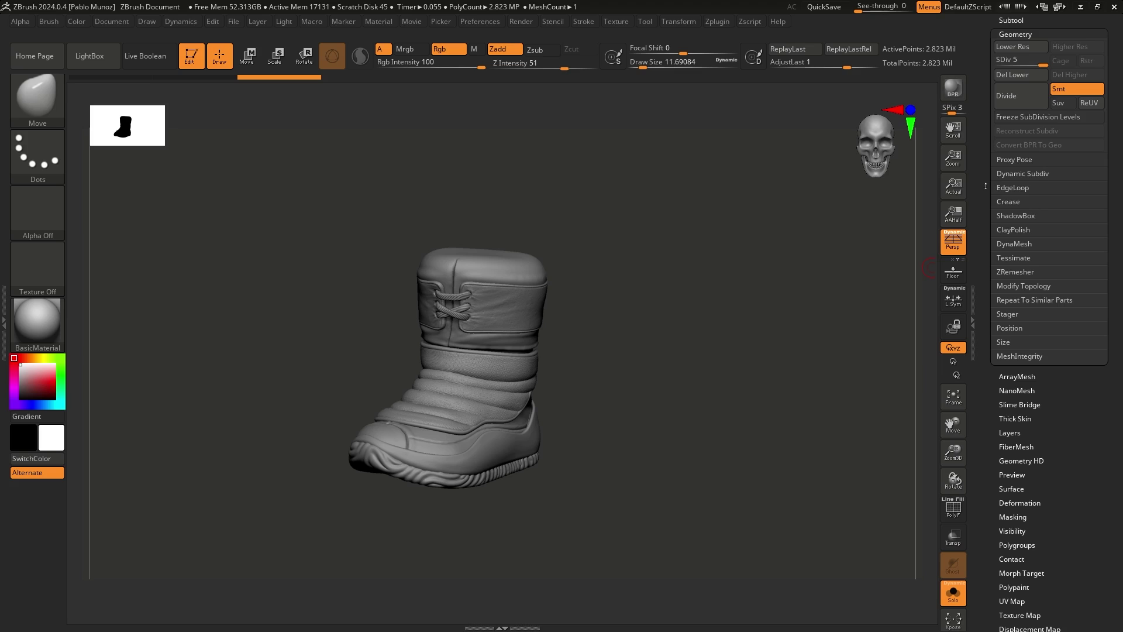
click(1025, 324)
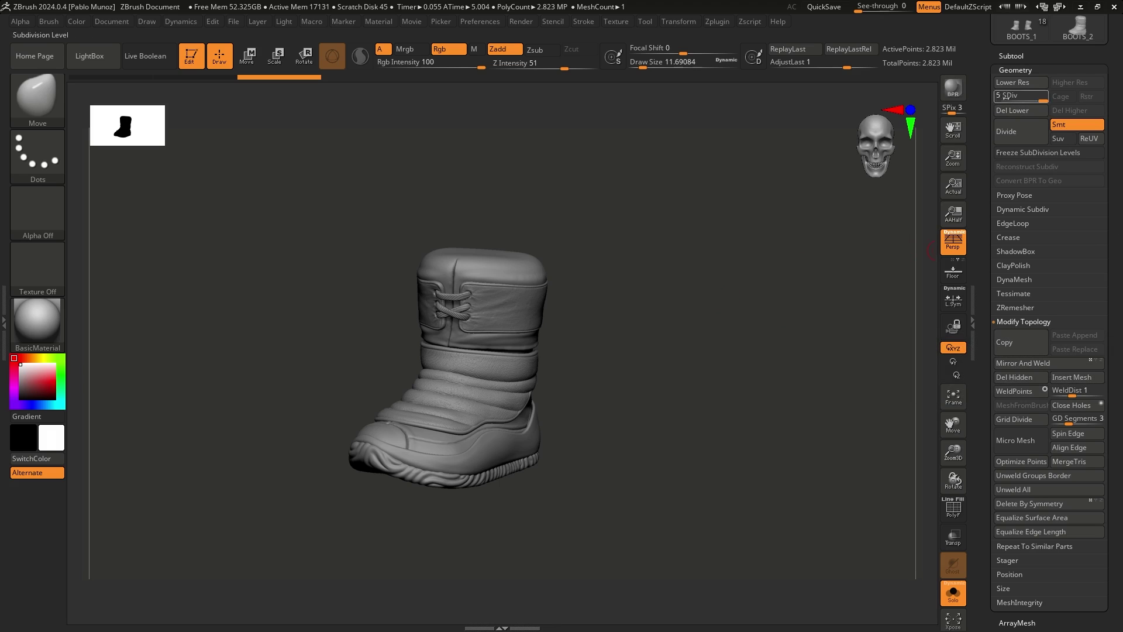
click(1016, 70)
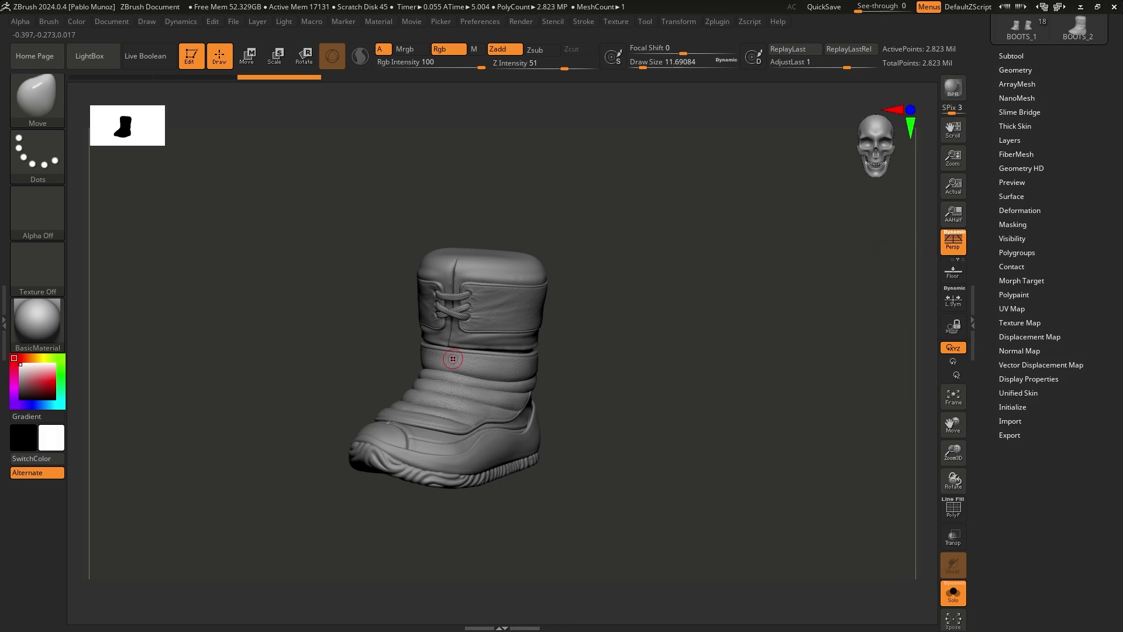
- Duplicate the BOOTS subtool into a second subtool named BOOTS1
mouse_move(1022, 96)
mouse_down()
mouse_move(1022, 191)
mouse_move(1026, 74)
mouse_up()
click(1019, 71)
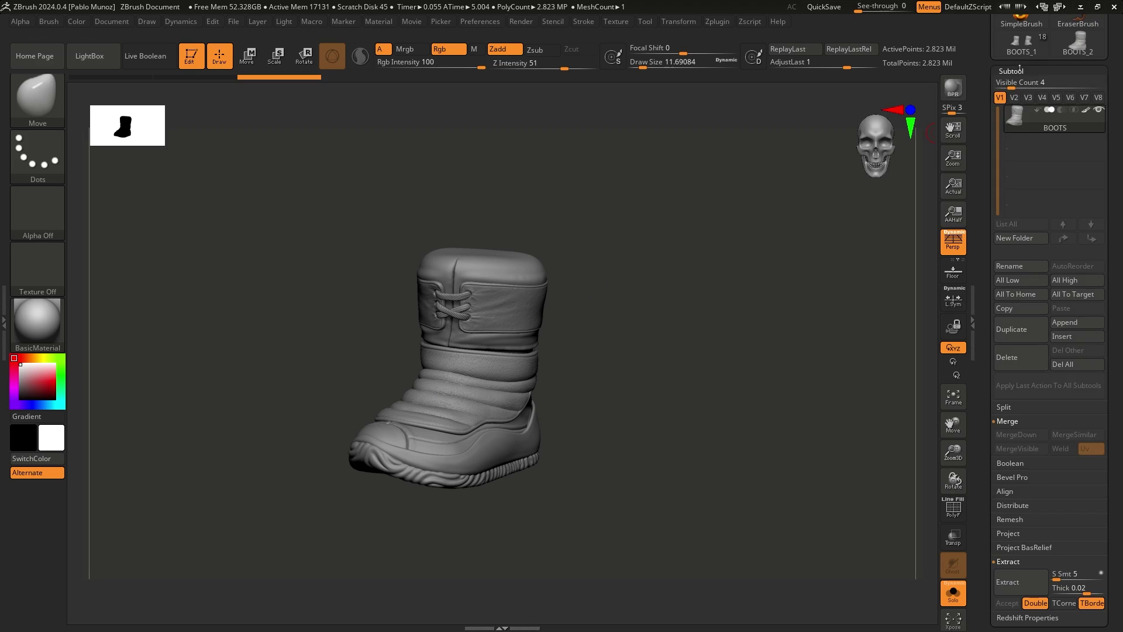
mouse_move(1042, 117)
key(ctrl+z)
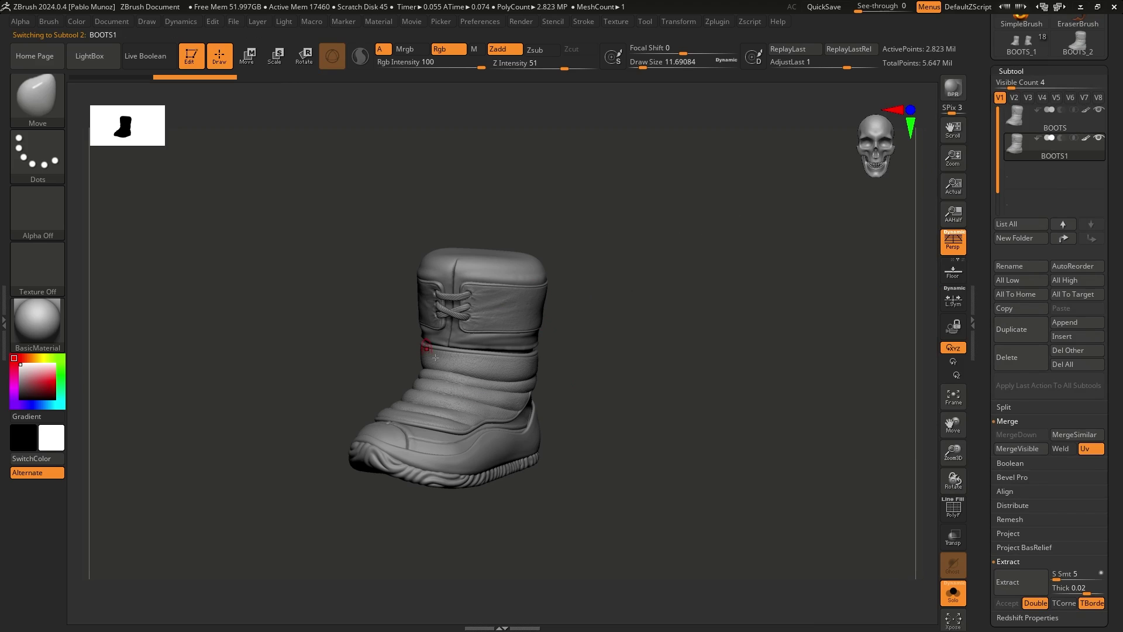
- Try Deformation > Mirror on BOOTS1, which fails because of multiple subdivision levels
scroll(994, 234, down, 5)
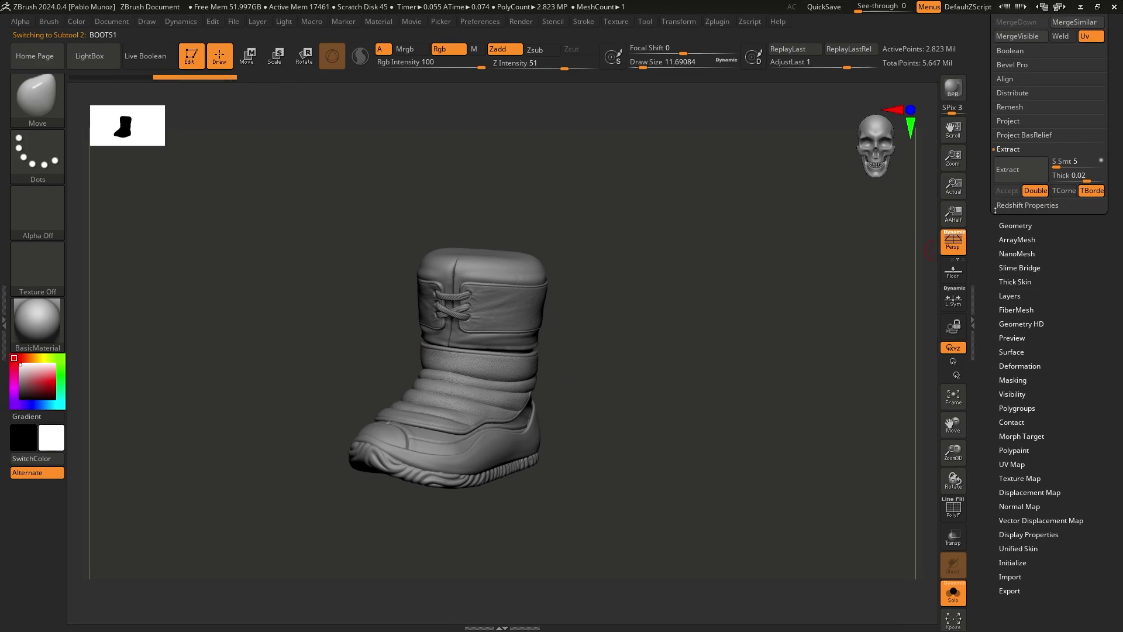
click(1020, 365)
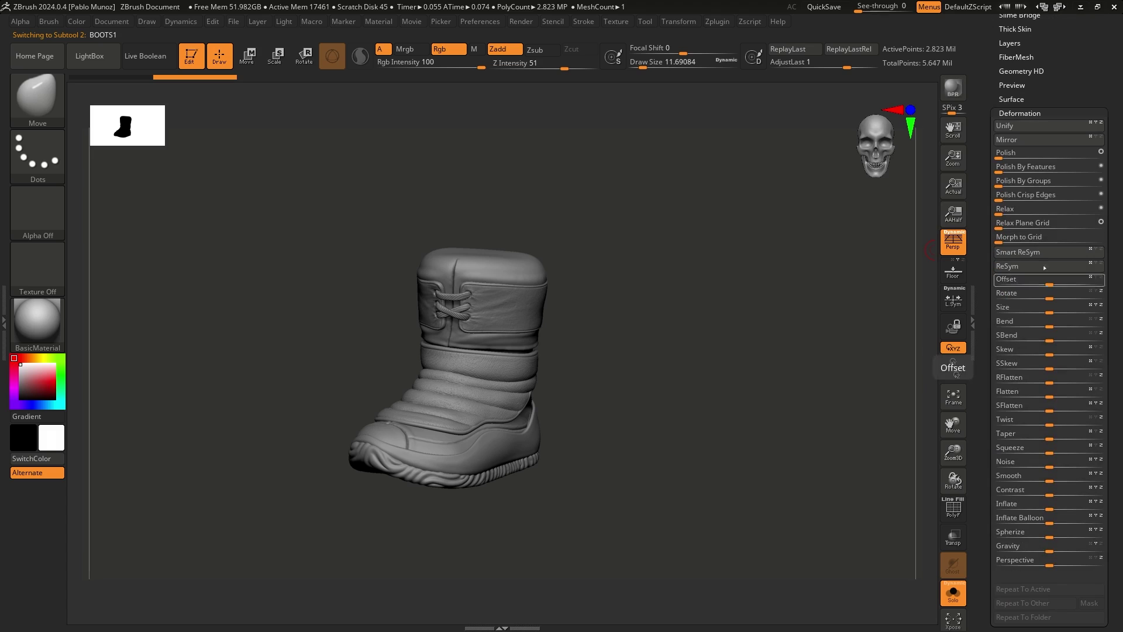
click(1026, 141)
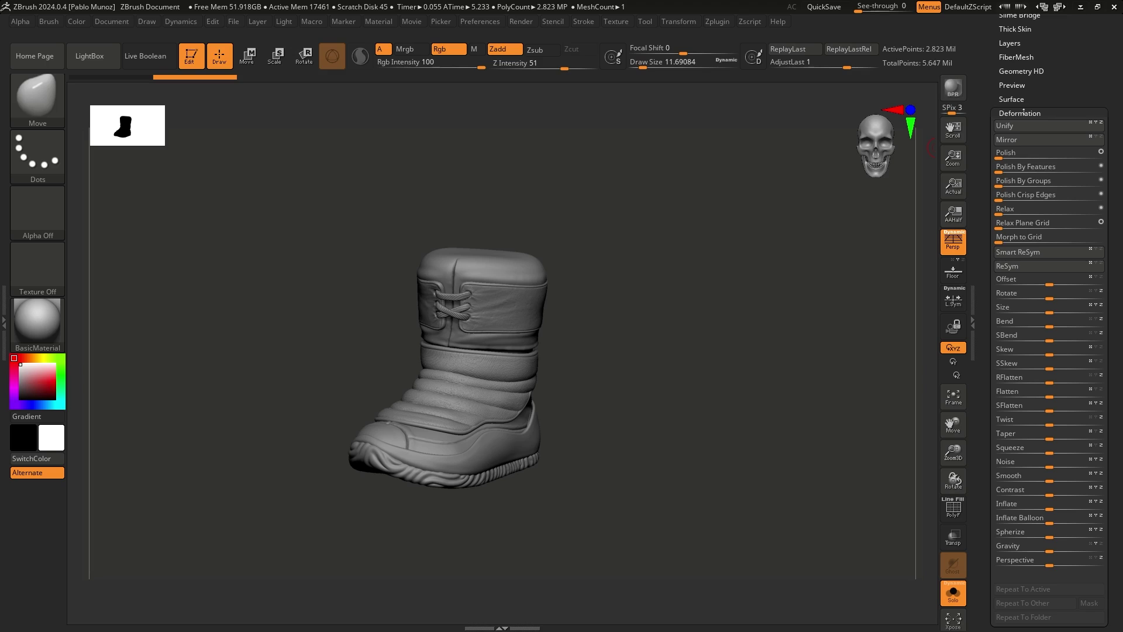
- Collapse Deformation and show the Geometry subdivision level settings
click(1024, 112)
scroll(1018, 220, up, 5)
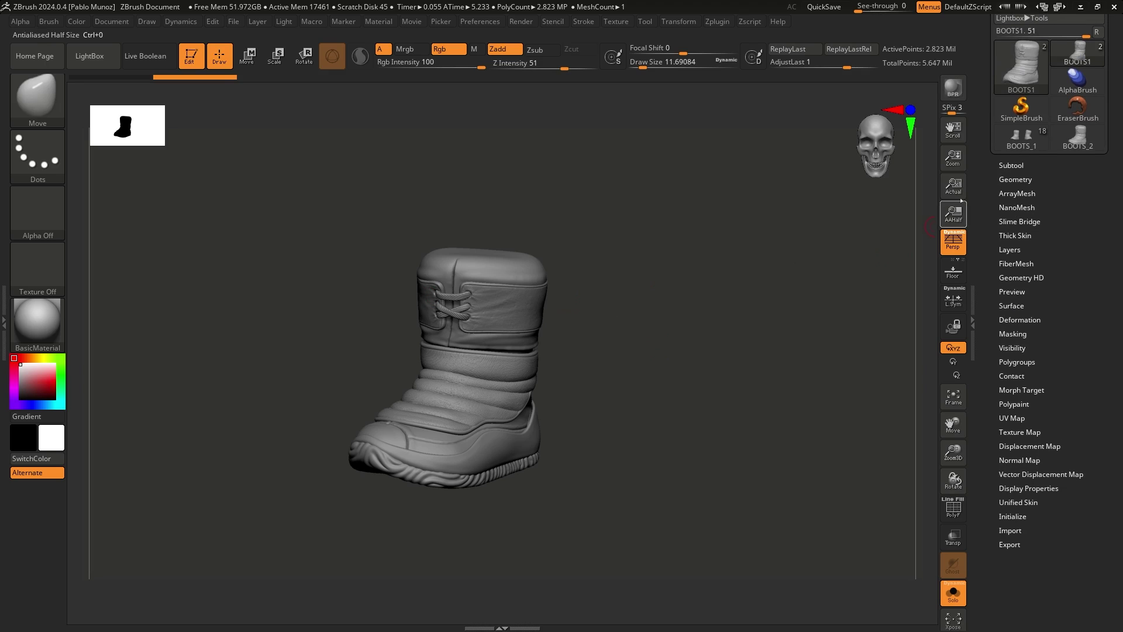
key(shift)
click(1014, 179)
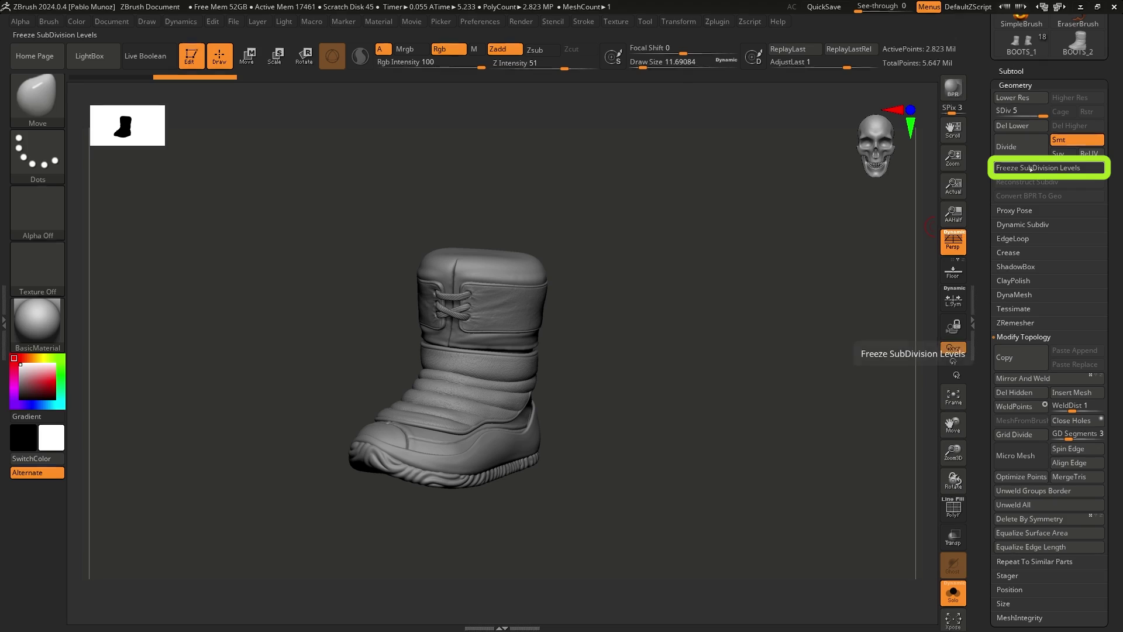
- Freeze BOOTS1's subdivision levels, leaving an 11,015-point base mesh, and show Deformation
click(1030, 168)
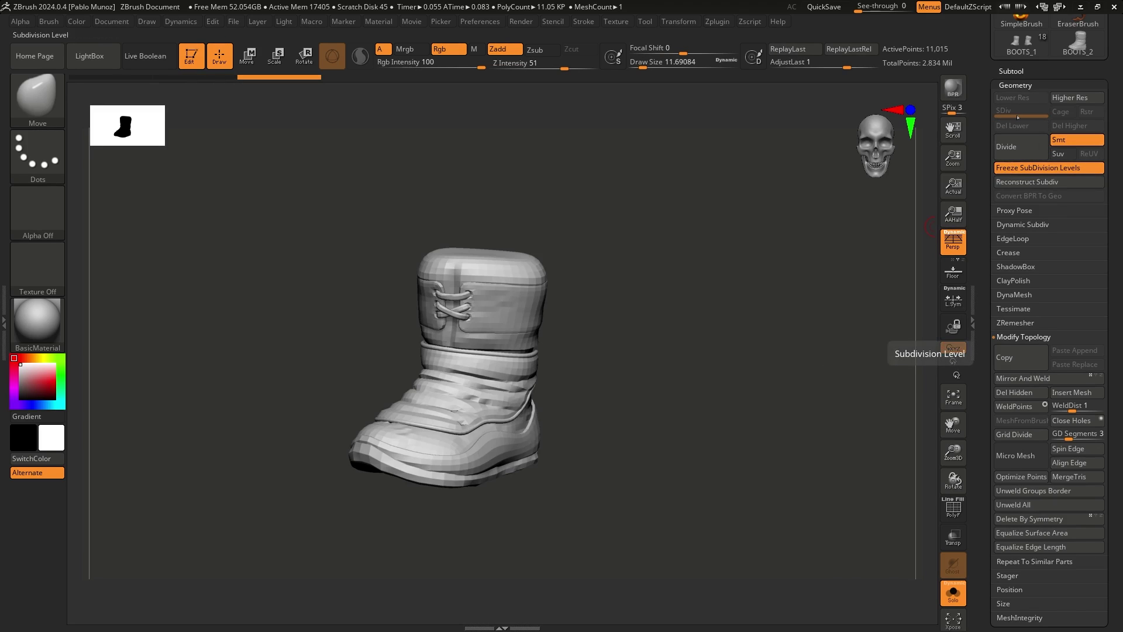
drag(656, 293, 457, 326)
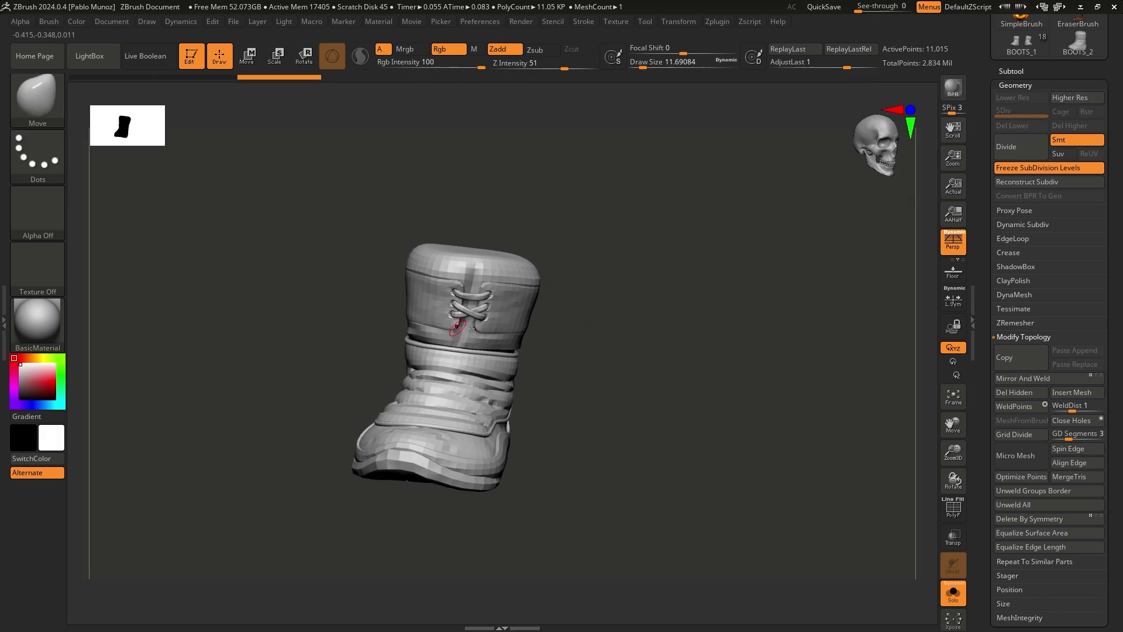
drag(647, 343, 503, 347)
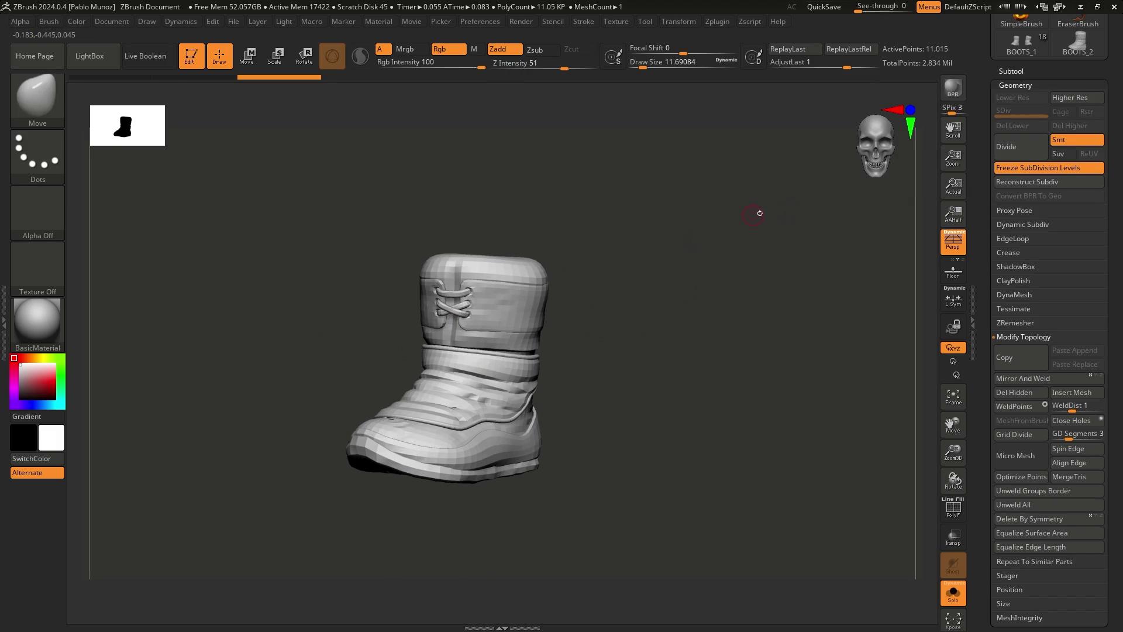
scroll(978, 389, down, 10)
key(shift)
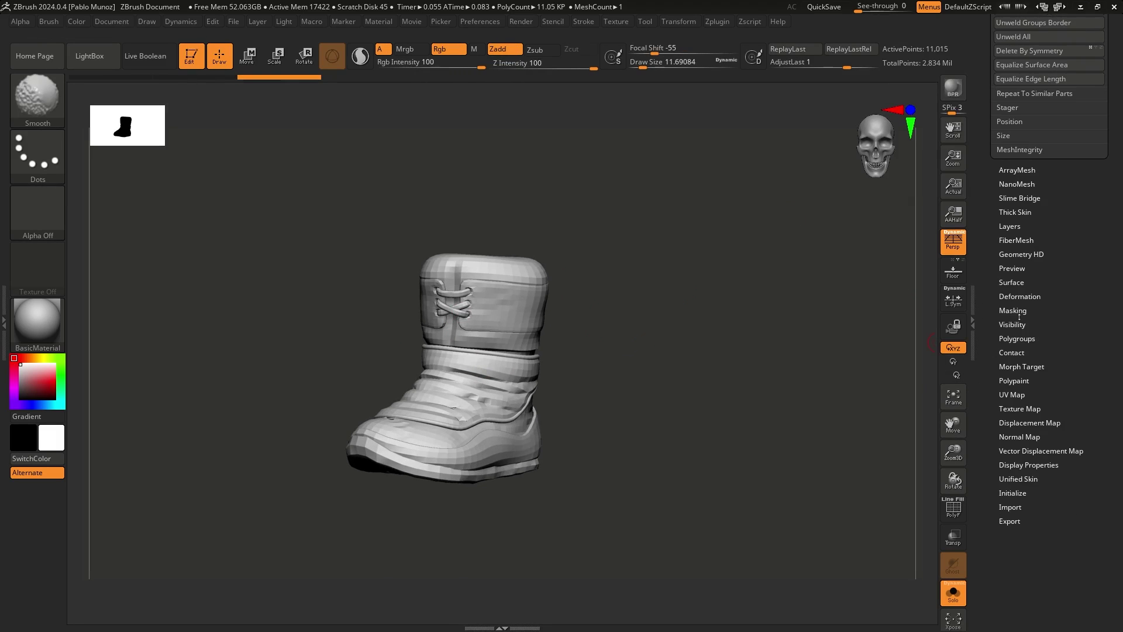
click(1029, 294)
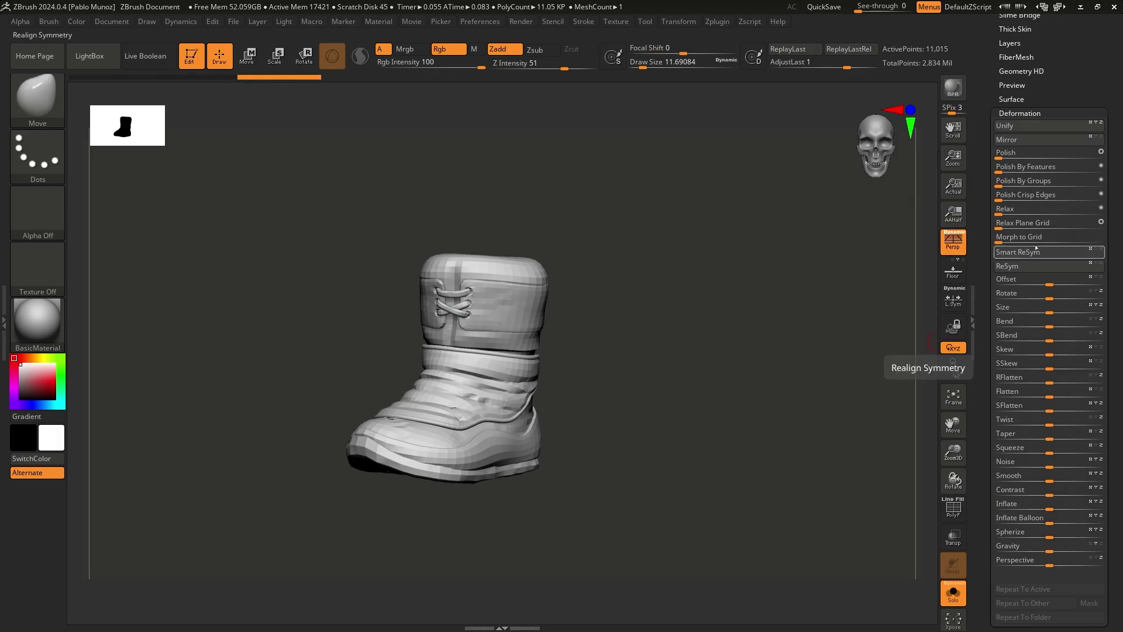
- Mirror the low-poly BOOTS1 copy and turn Solo off to view it beside the original
click(1033, 141)
alt+drag(590, 348, 484, 316)
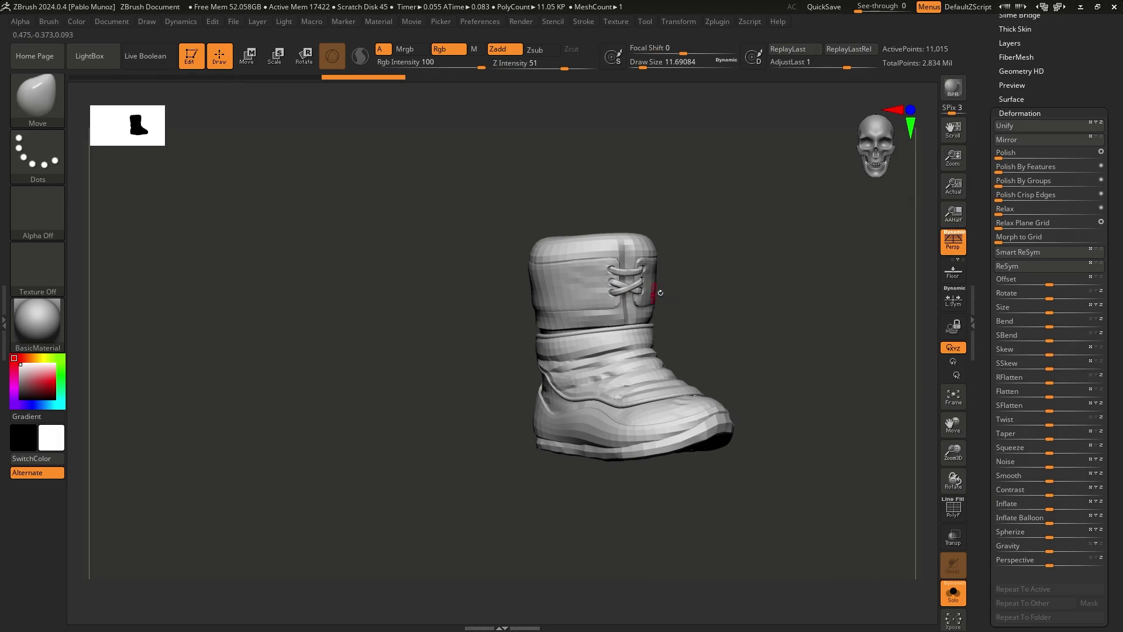
click(953, 592)
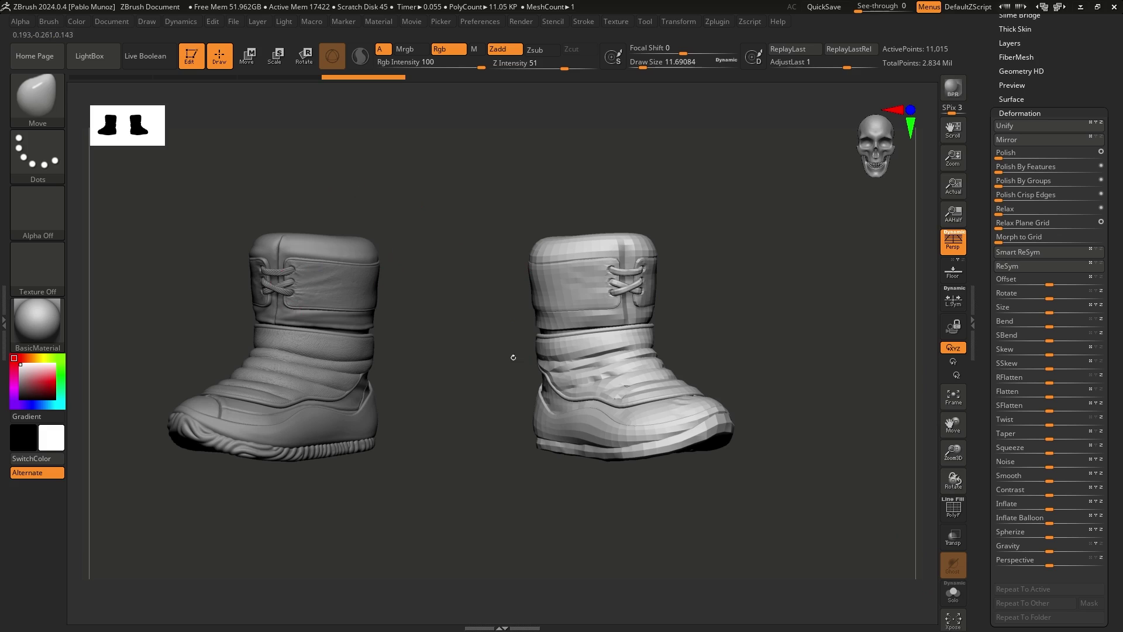
drag(513, 356, 569, 321)
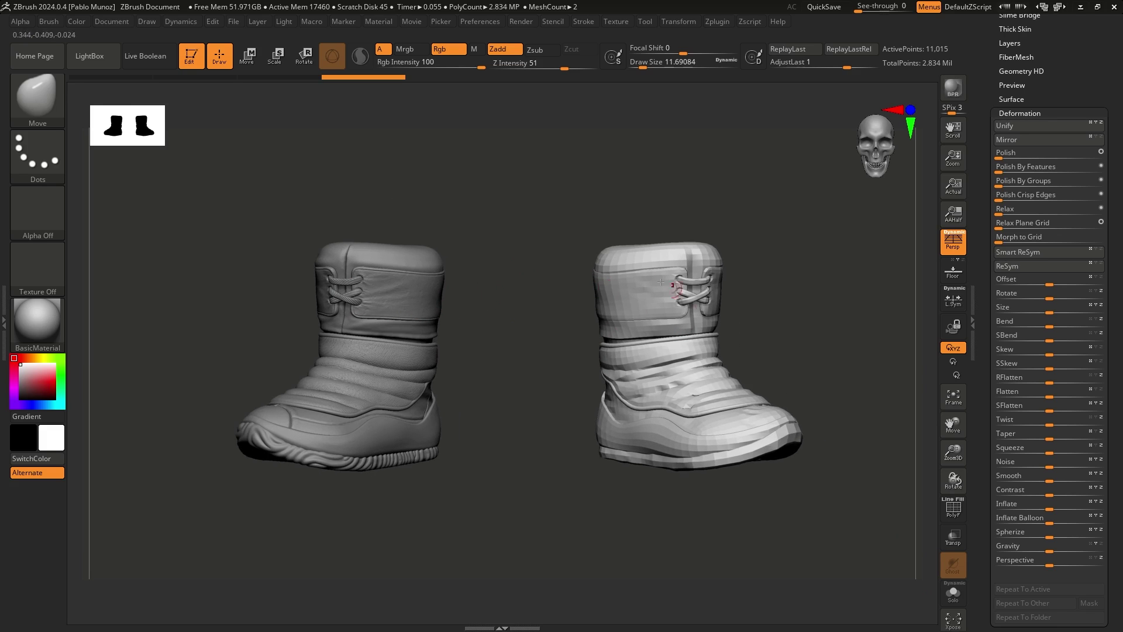
scroll(1047, 234, up, 10)
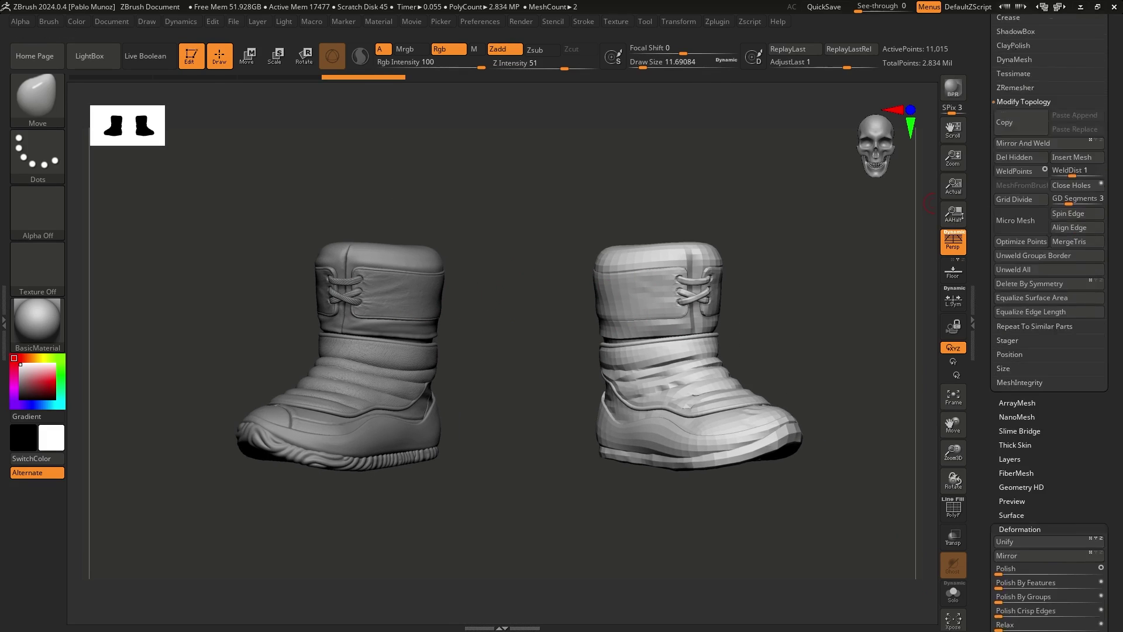
scroll(1047, 351, up, 5)
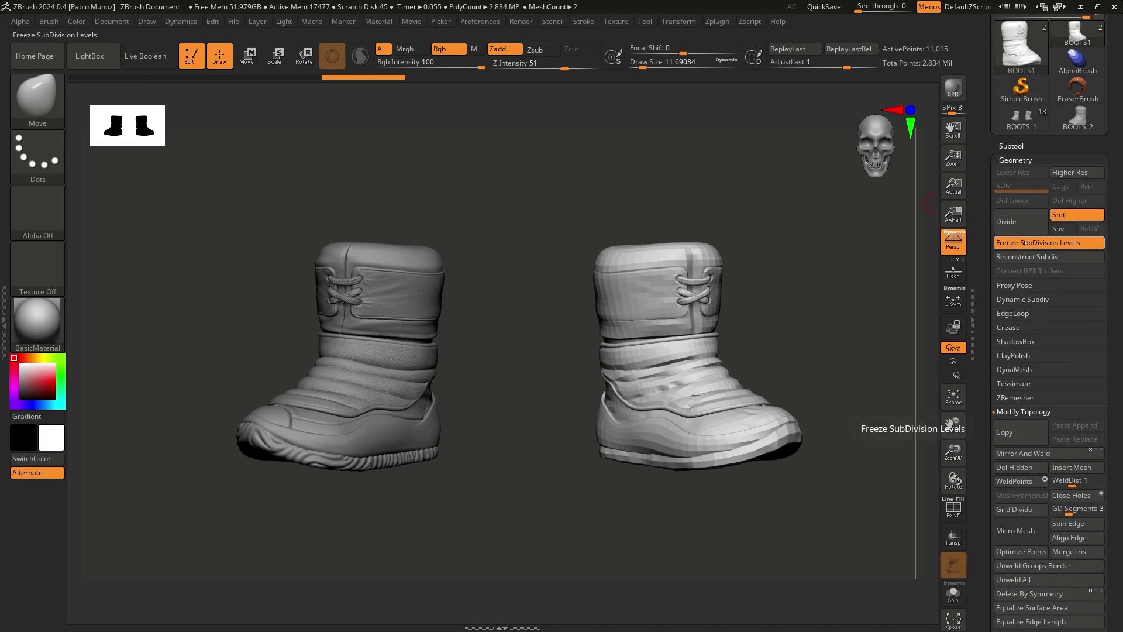
- Unfreeze BOOTS1 back to level 5 and compare its smeared detail with the original
click(1025, 243)
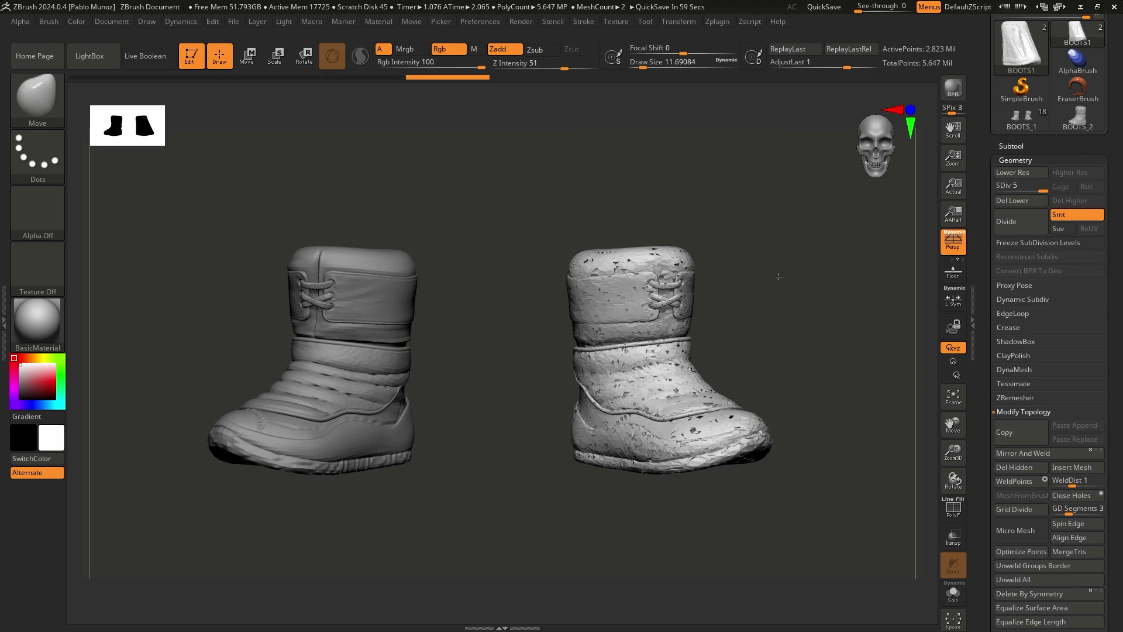
key(ctrl+z)
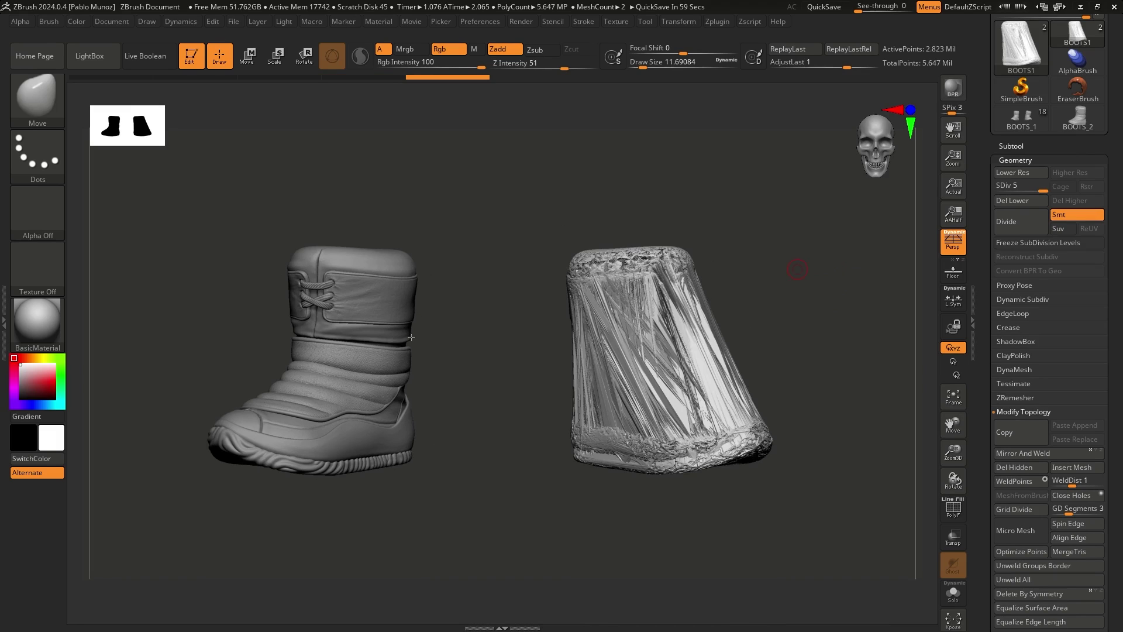
drag(349, 221, 326, 316)
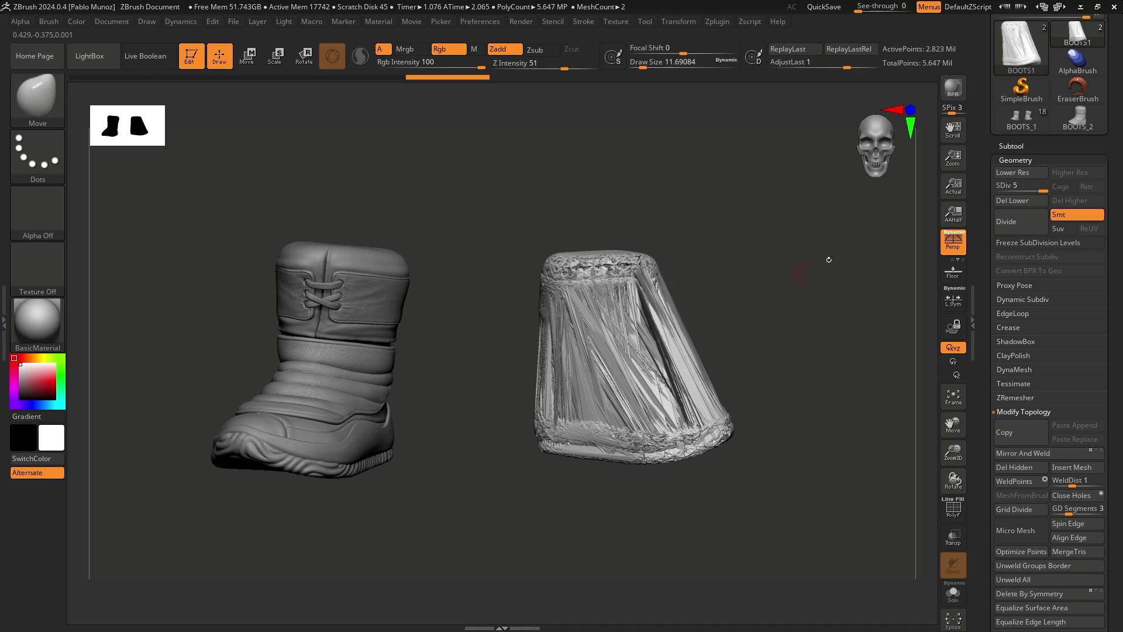
click(1011, 148)
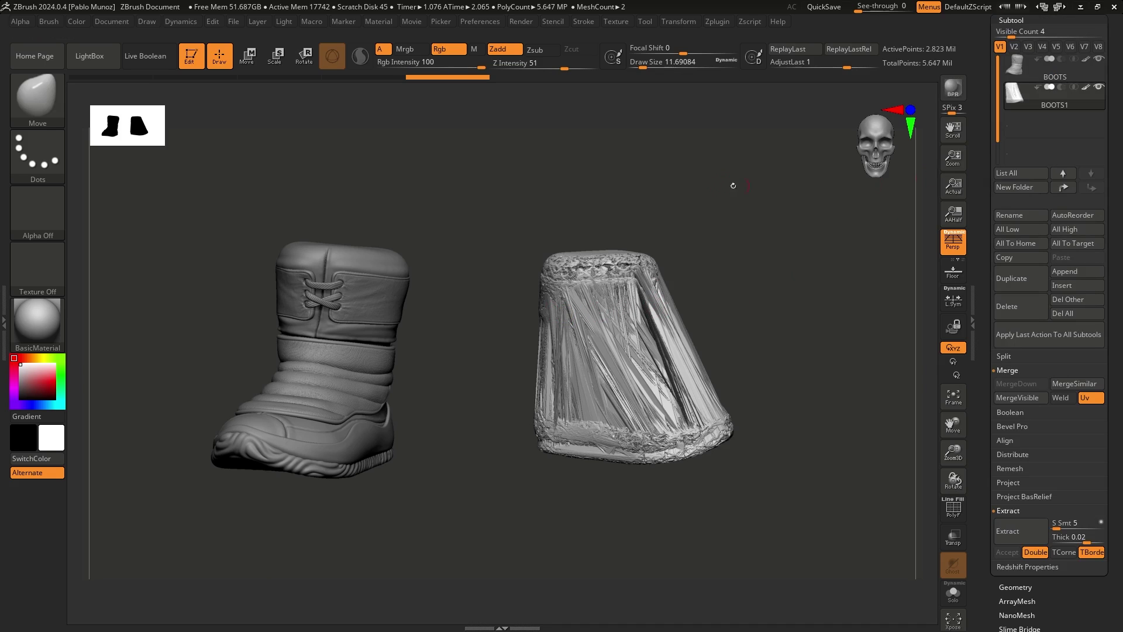
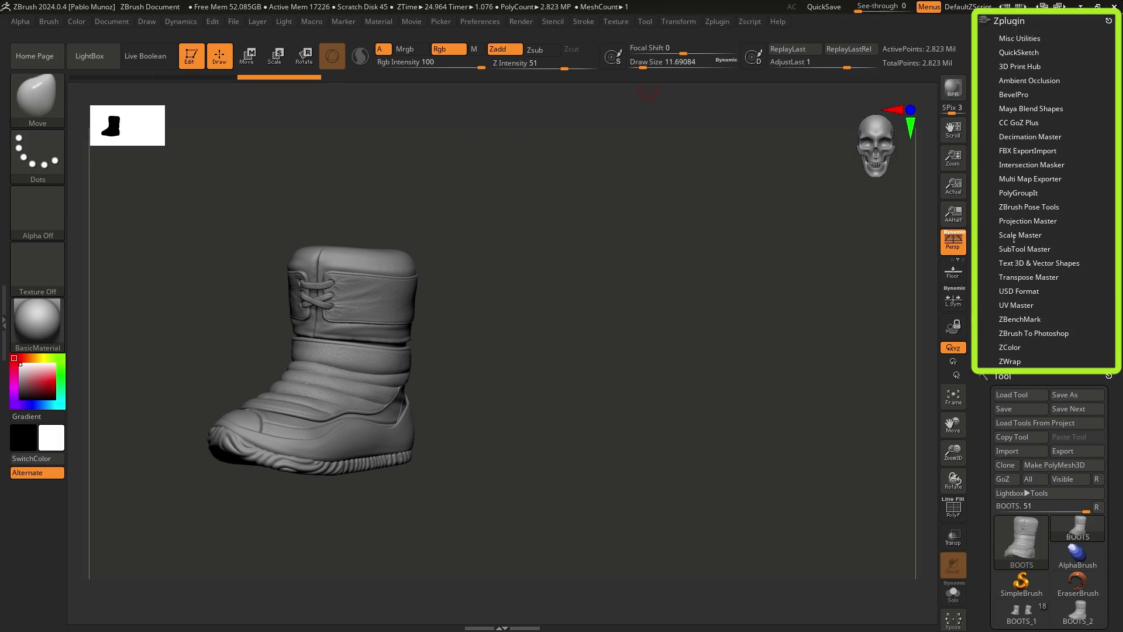
- Scroll the right tray so the Zplugin list appears beside the boot model
drag(1023, 419, 1029, 149)
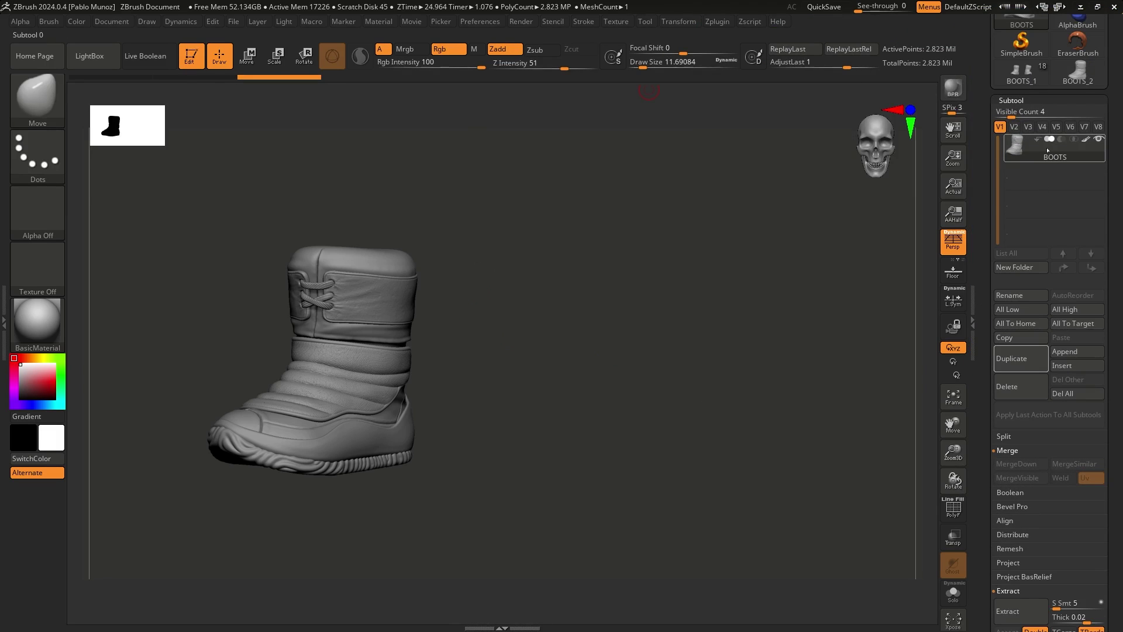
- Duplicate the boot subtool and rename the copy 'BOOT LEFT'
click(1018, 358)
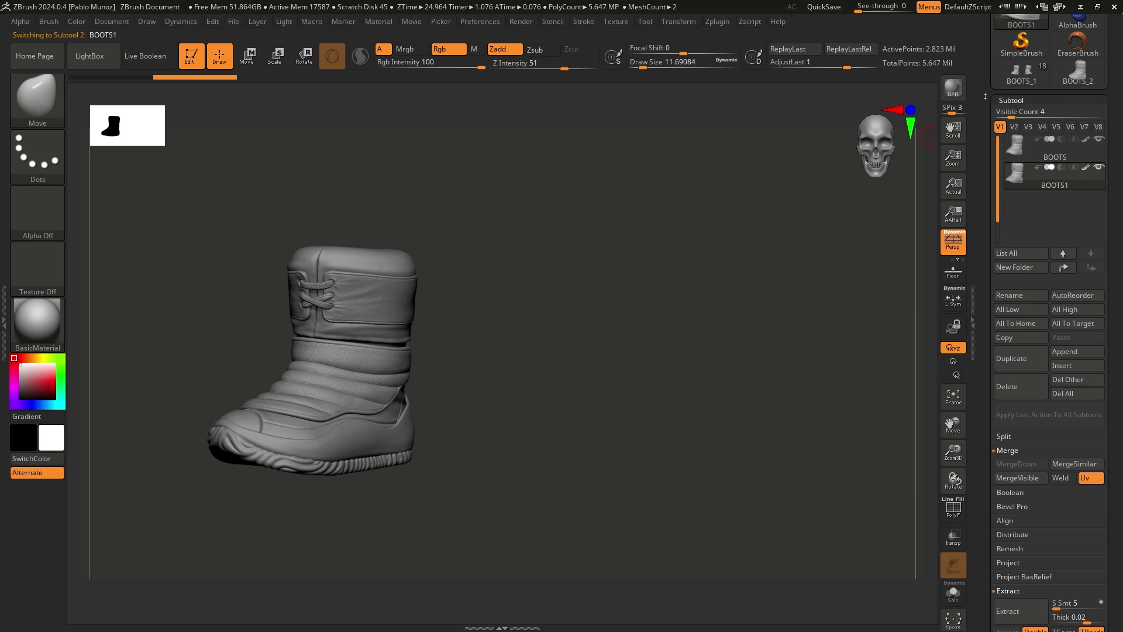
click(1031, 294)
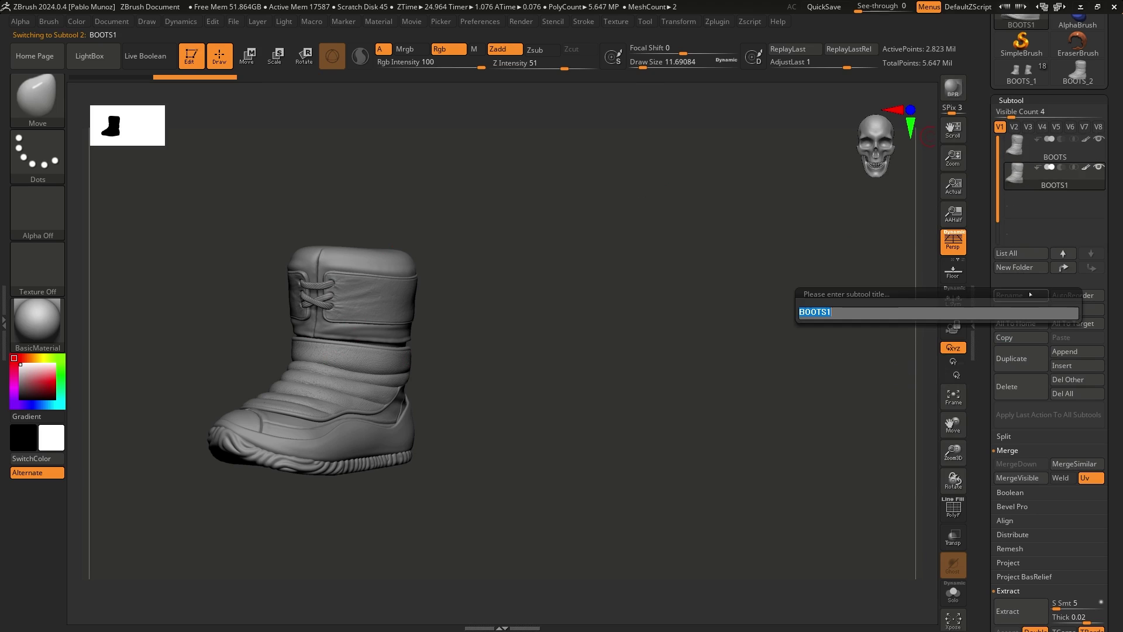
text(BOOT)
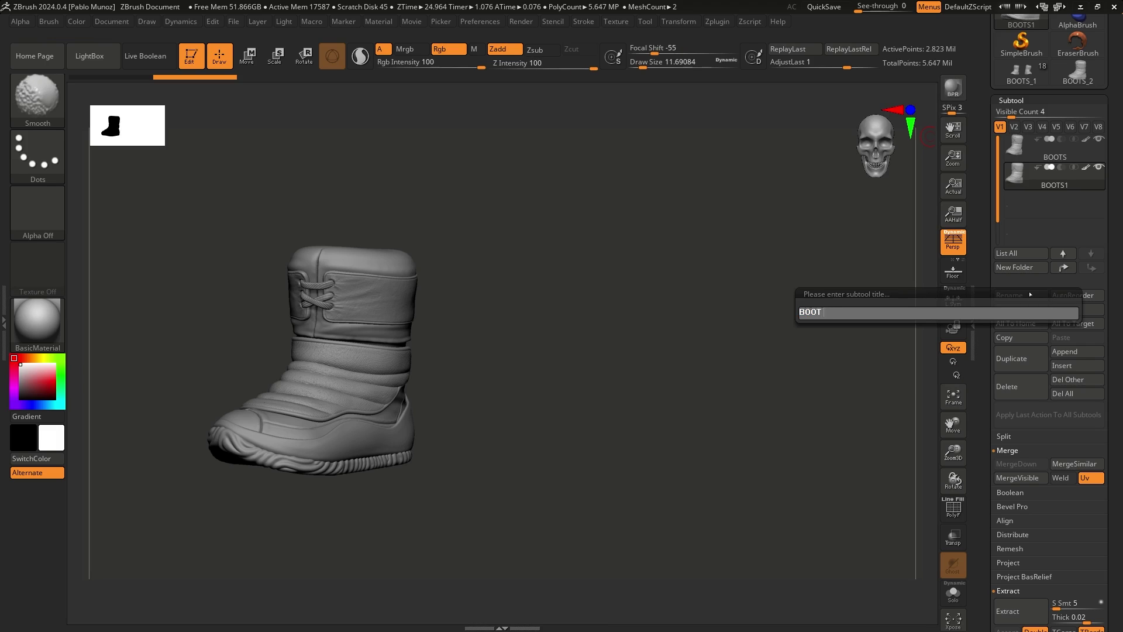
text( LEFT)
key(Return)
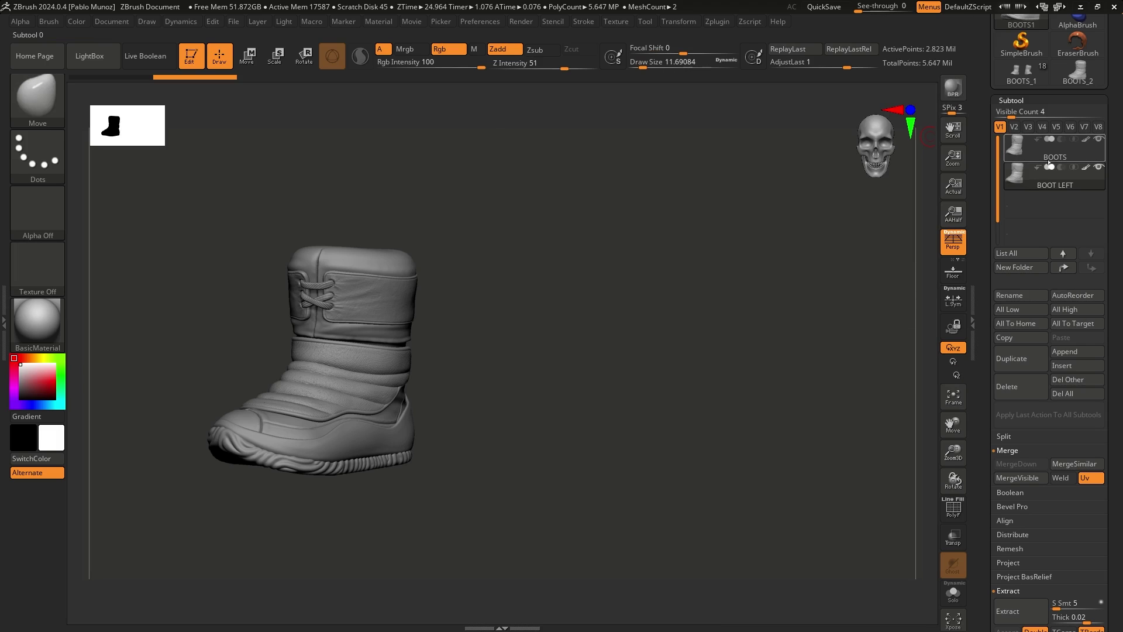
scroll(1035, 82, up, 10)
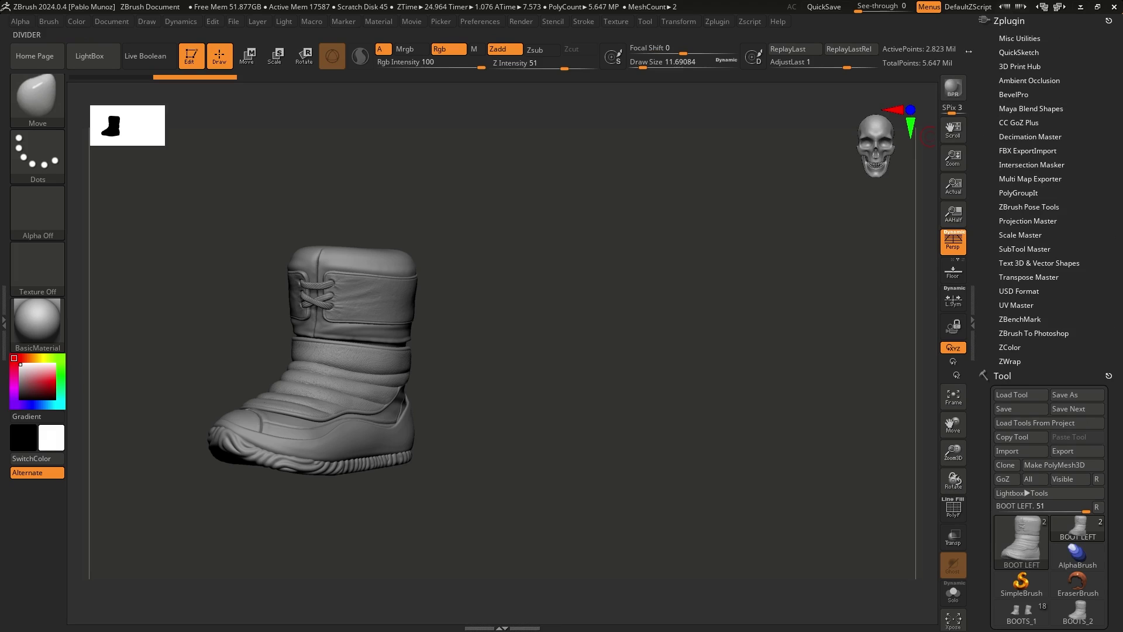
- Expand SubTool Master and choose Mirror from its action popup
click(1027, 249)
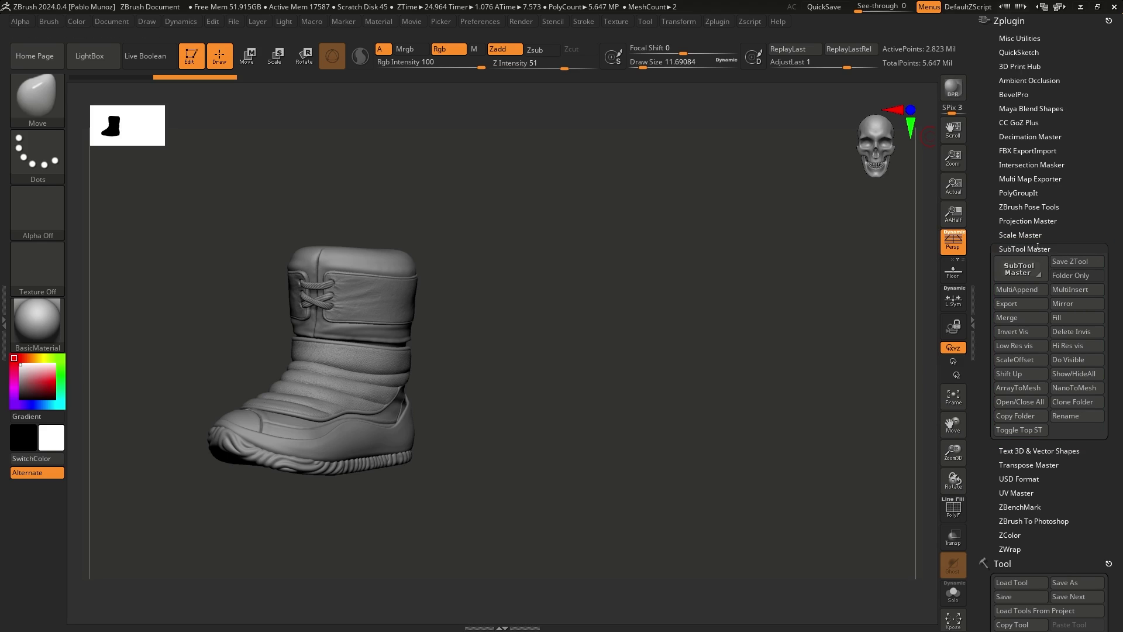
click(1018, 269)
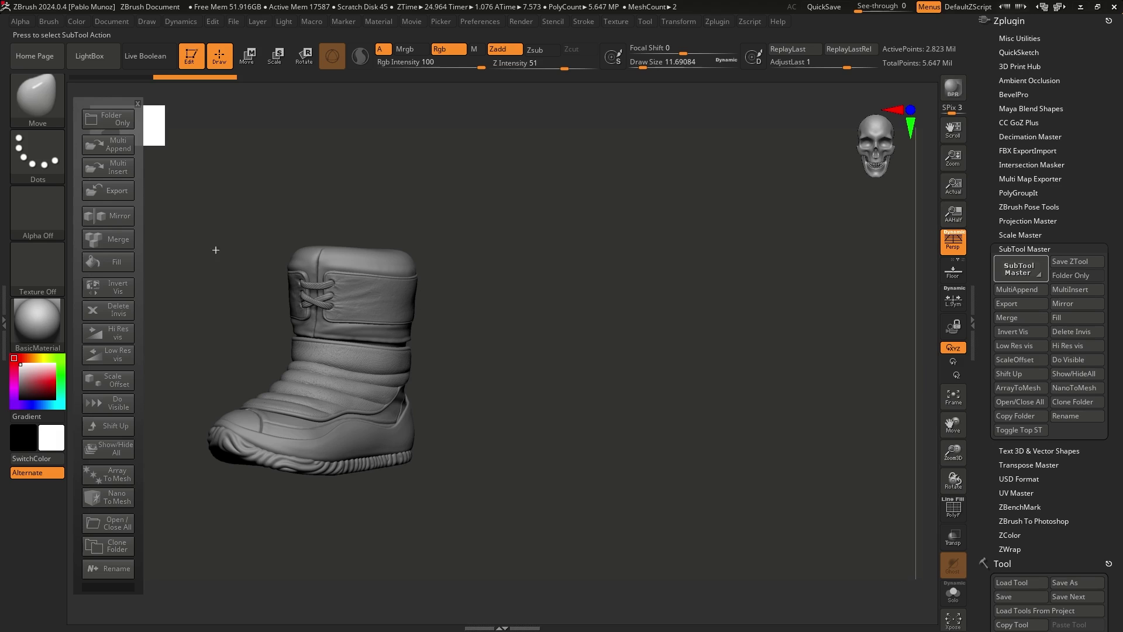
click(115, 215)
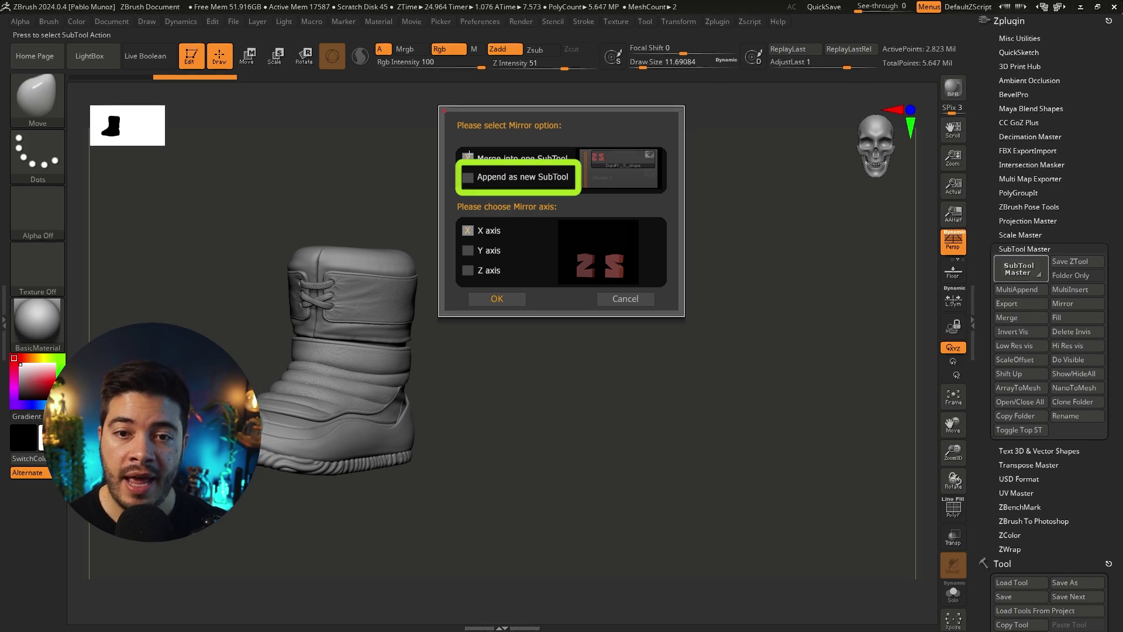
- Mirror BOOT LEFT across X as a new subtool and select the resulting BOOT LEFT1
click(468, 178)
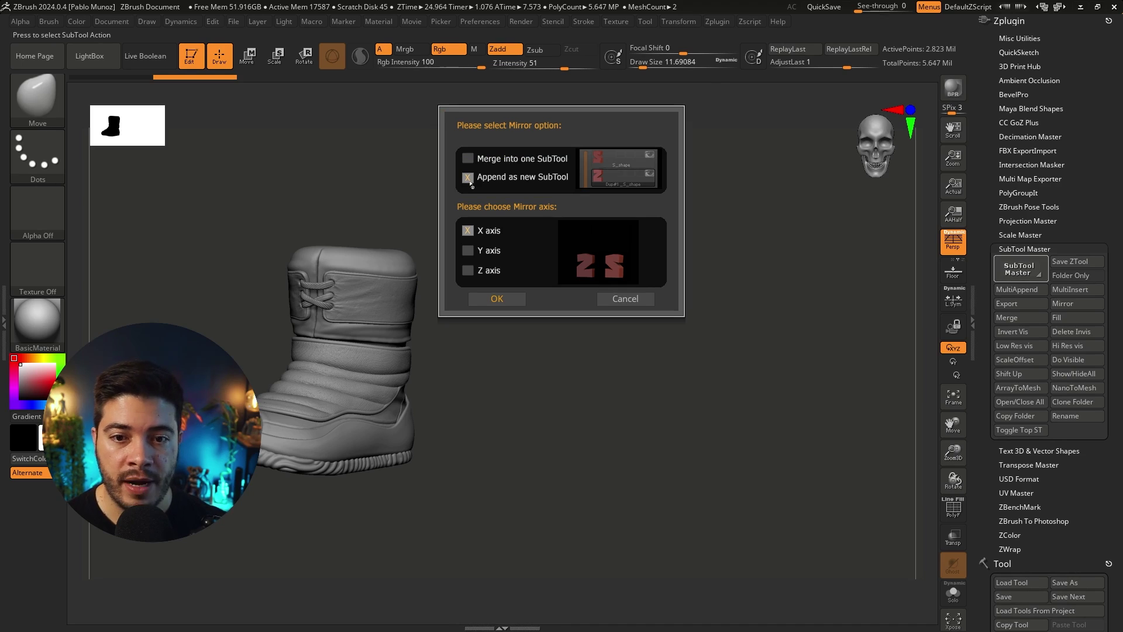
click(498, 298)
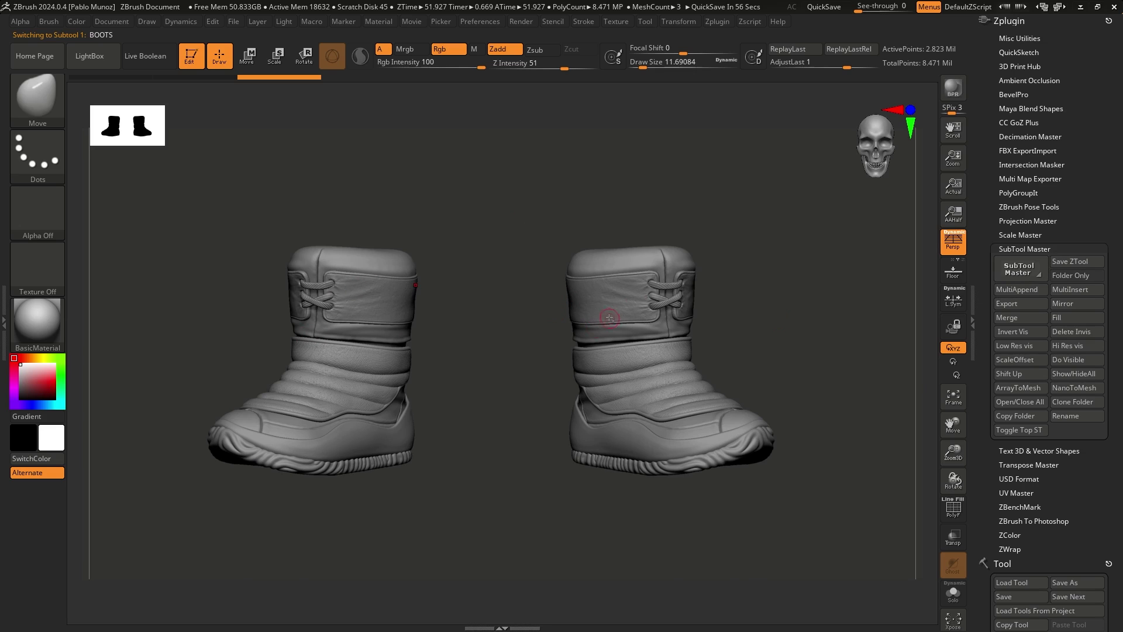
alt+click(610, 289)
click(712, 286)
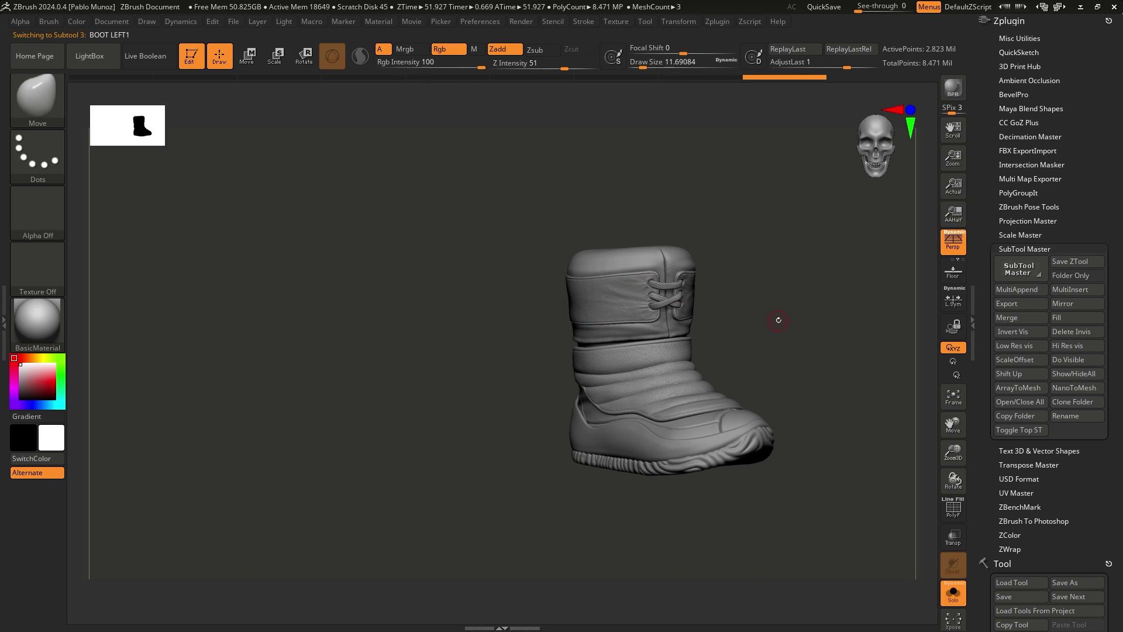
key(f)
click(1008, 21)
scroll(1019, 296, down, 10)
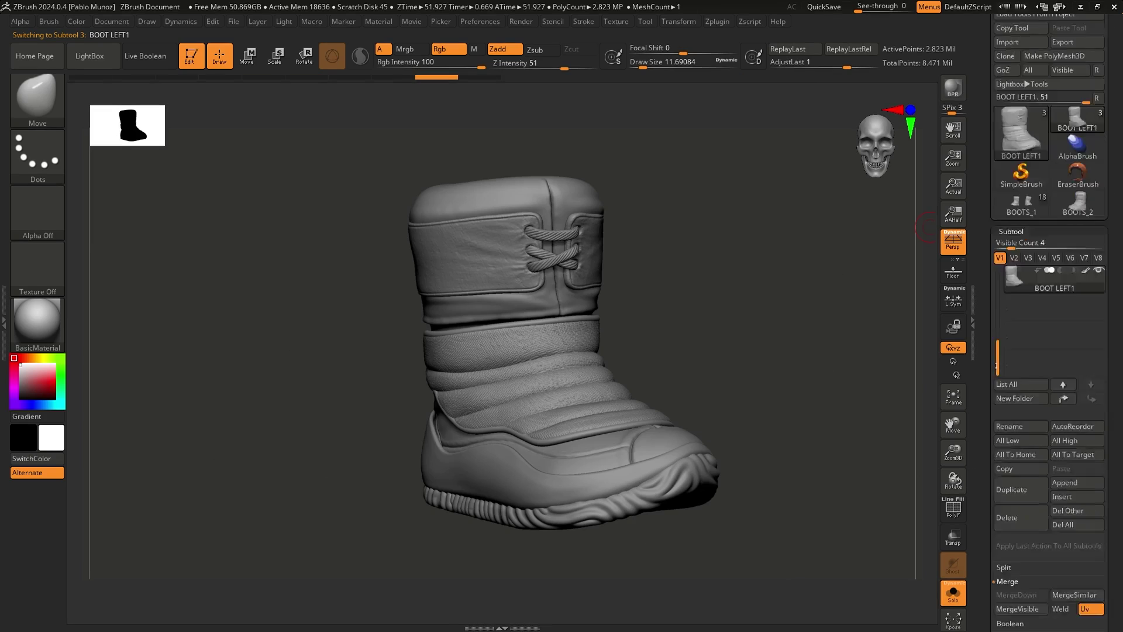
click(1015, 319)
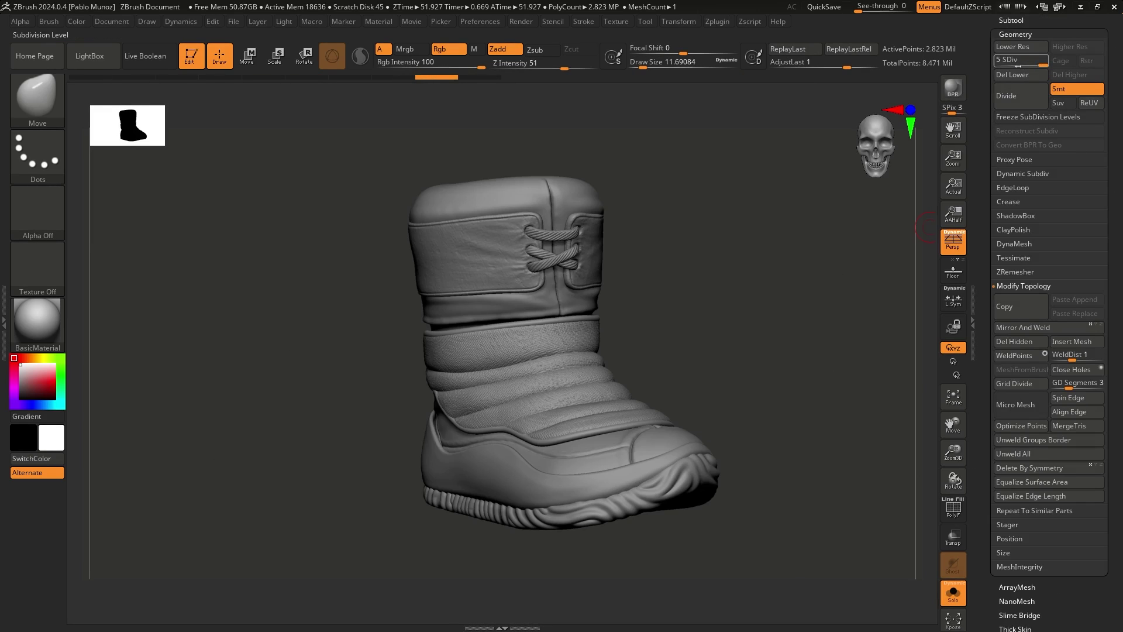
click(1006, 65)
drag(1007, 63, 1066, 55)
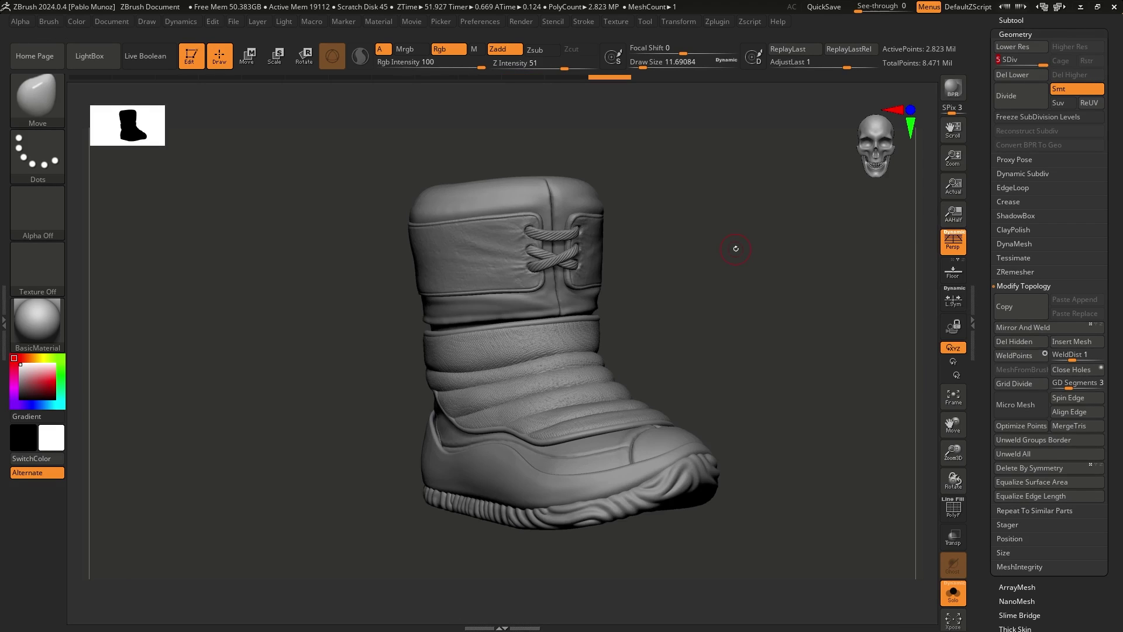
drag(736, 249, 853, 243)
drag(1043, 62, 998, 62)
drag(712, 311, 655, 334)
click(953, 593)
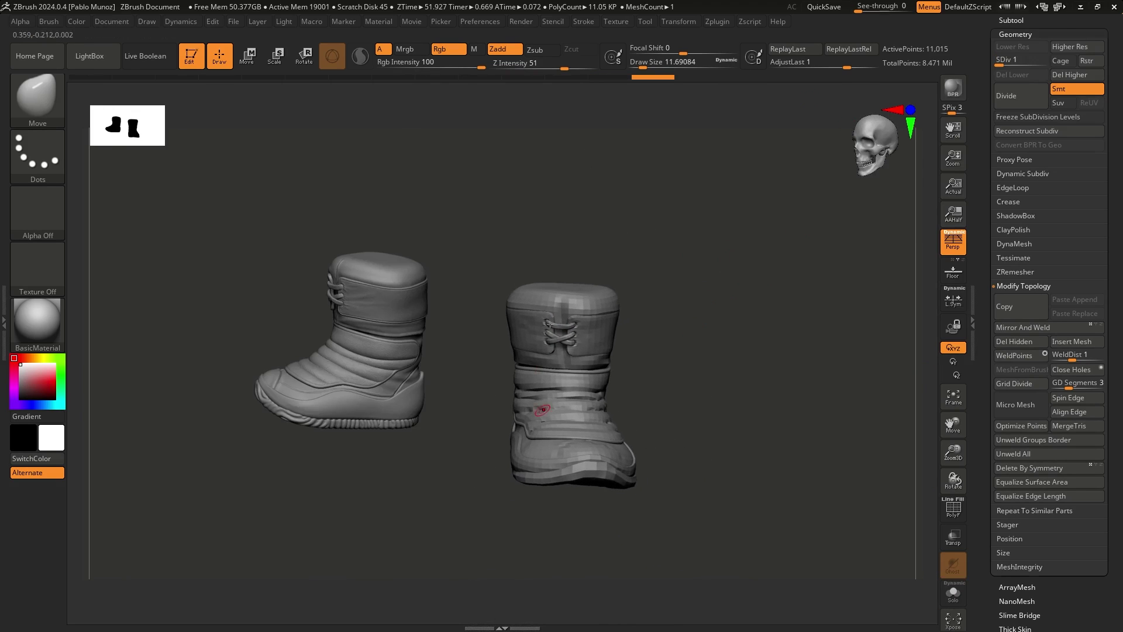
drag(543, 410, 614, 242)
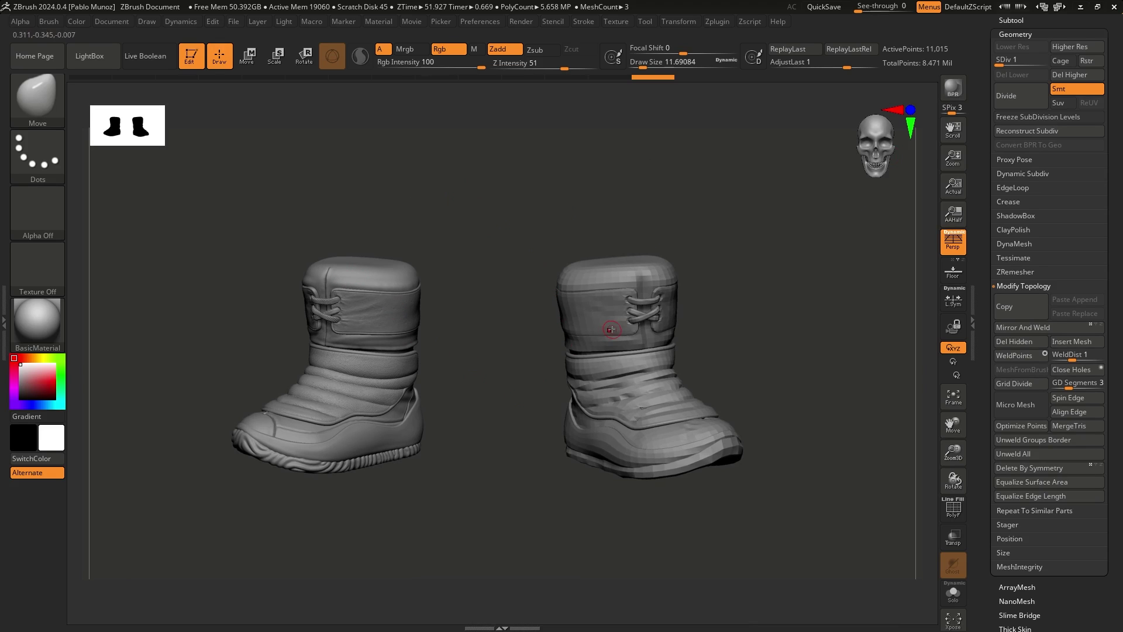
key(d)
key(d)
key(d)
key(d)
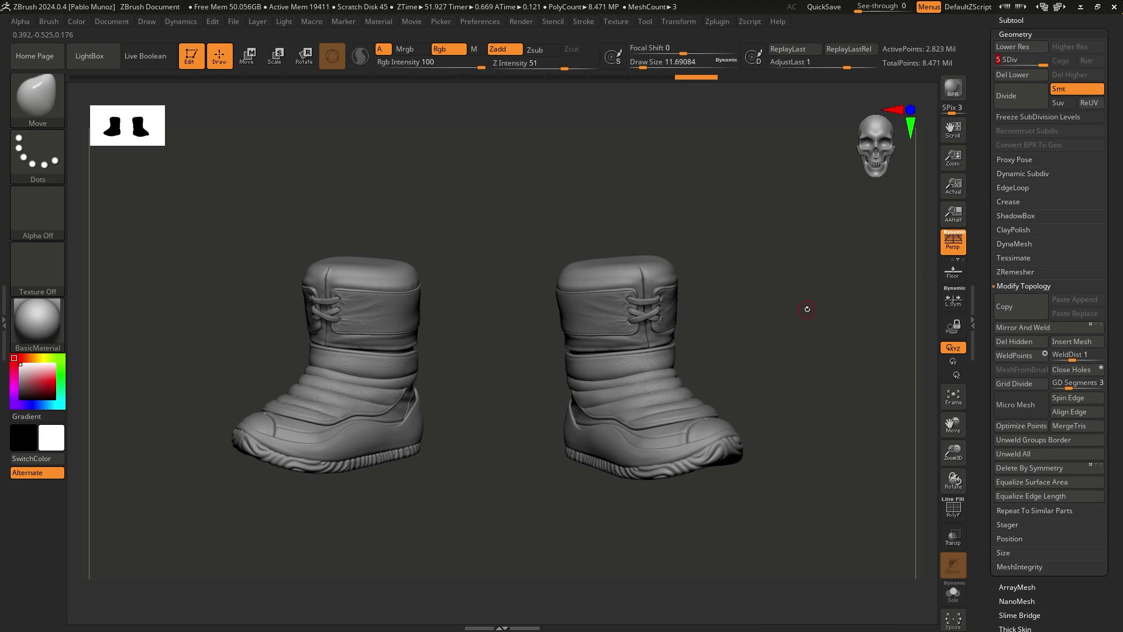
drag(992, 64, 992, 228)
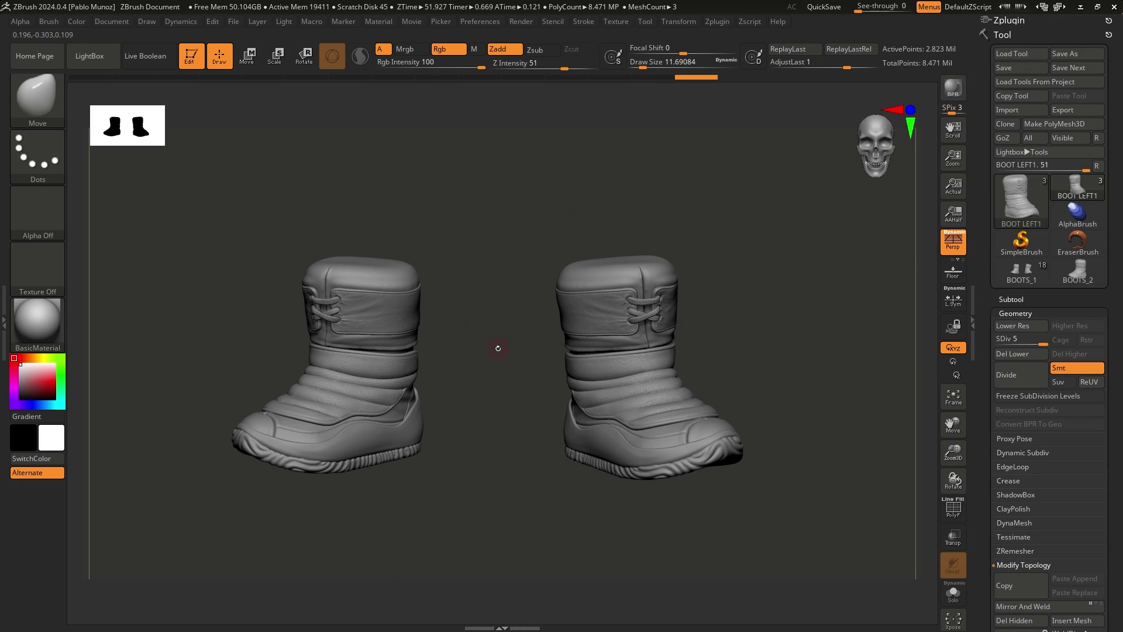
- Delete the BOOT LEFT1 and BOOT LEFT subtools
click(1012, 299)
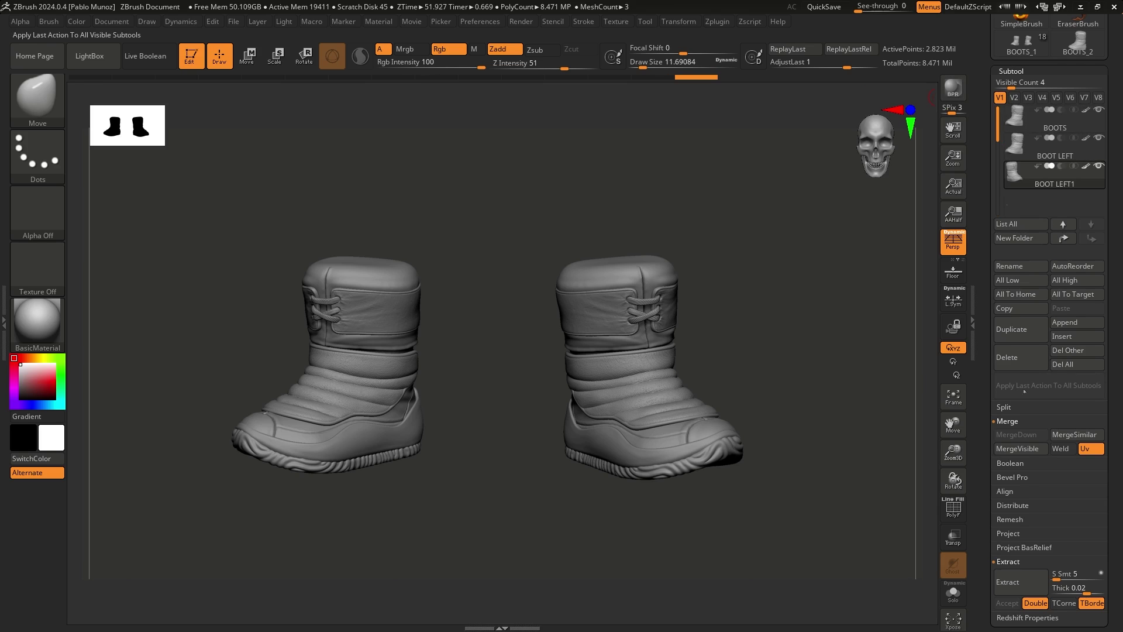
click(1036, 364)
click(913, 389)
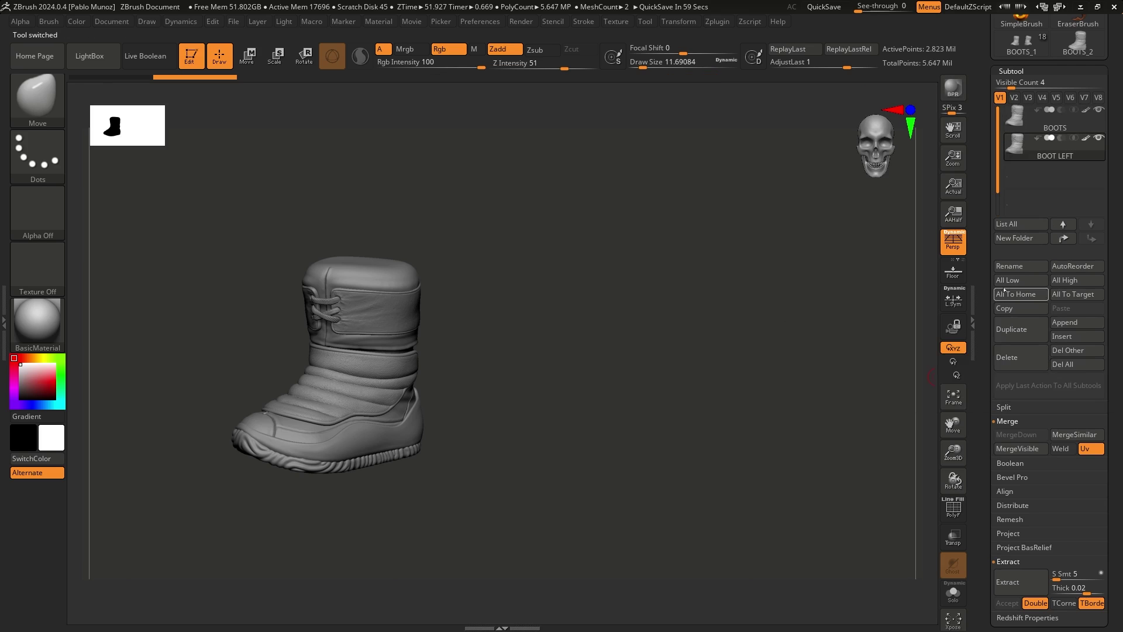
click(1018, 358)
click(913, 388)
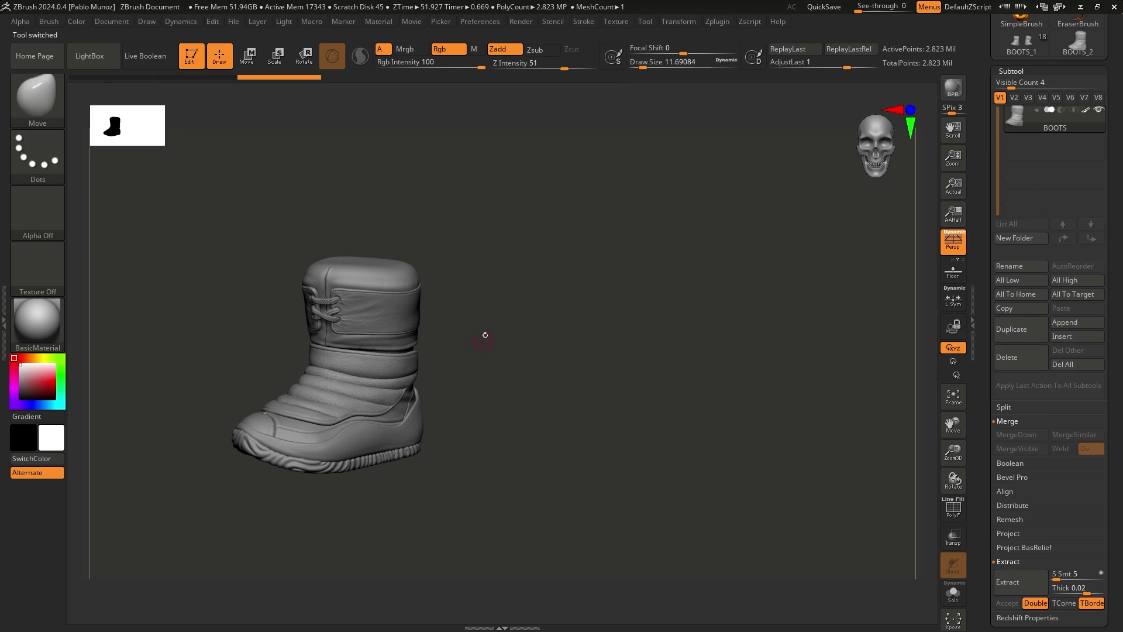
- Duplicate the original boot as BOOTS1 and isolate it in Solo view
mouse_move(485, 334)
mouse_down()
mouse_move(539, 306)
mouse_move(518, 296)
mouse_move(493, 323)
mouse_up()
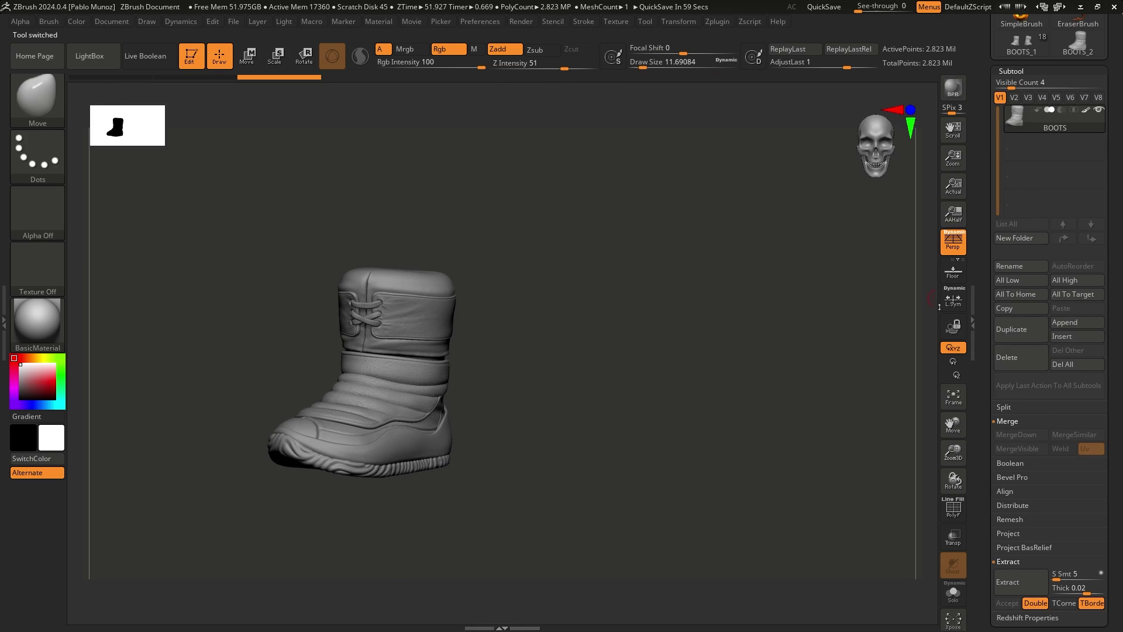
click(1012, 328)
click(748, 356)
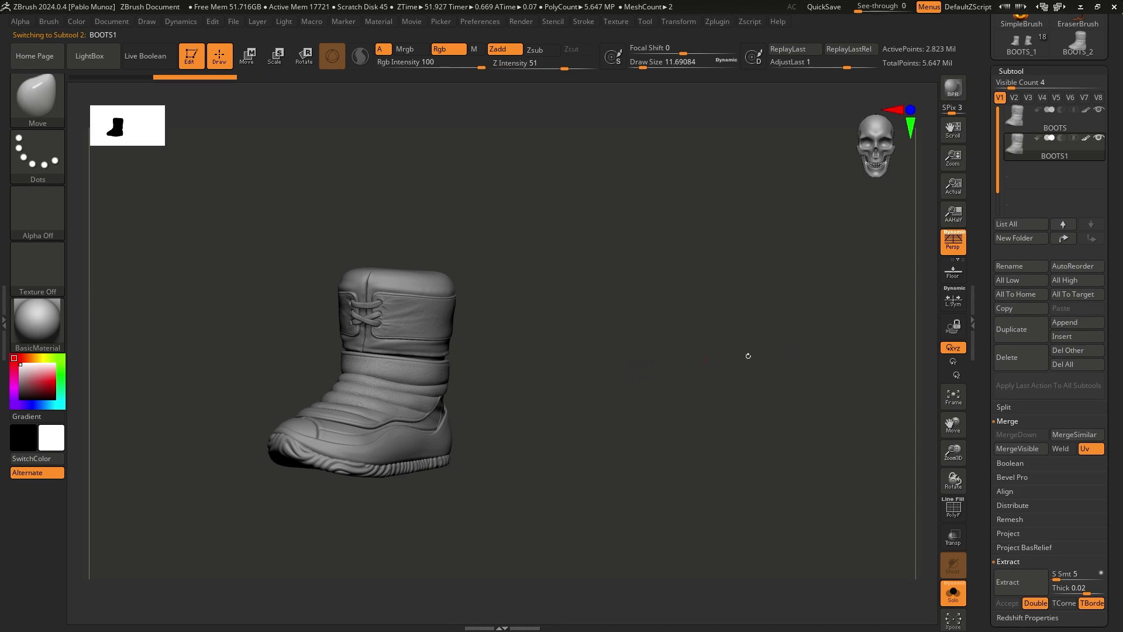
drag(980, 428, 981, 117)
click(1015, 111)
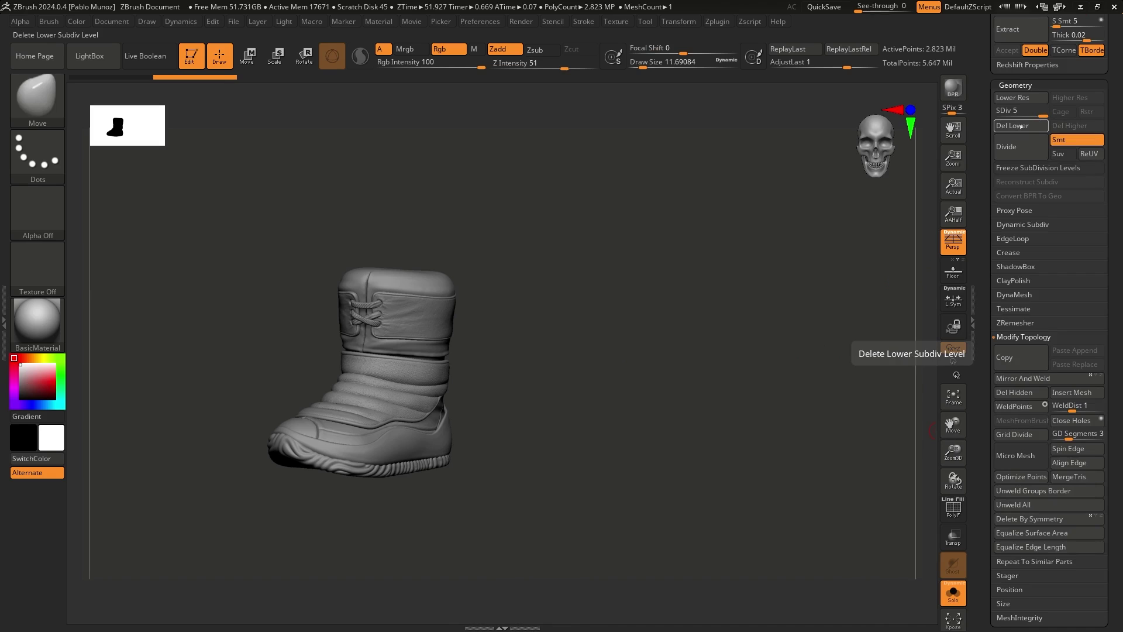
- Delete BOOTS1's lower subdivision levels and turn Solo off
click(1021, 126)
key(ctrl+shift+s)
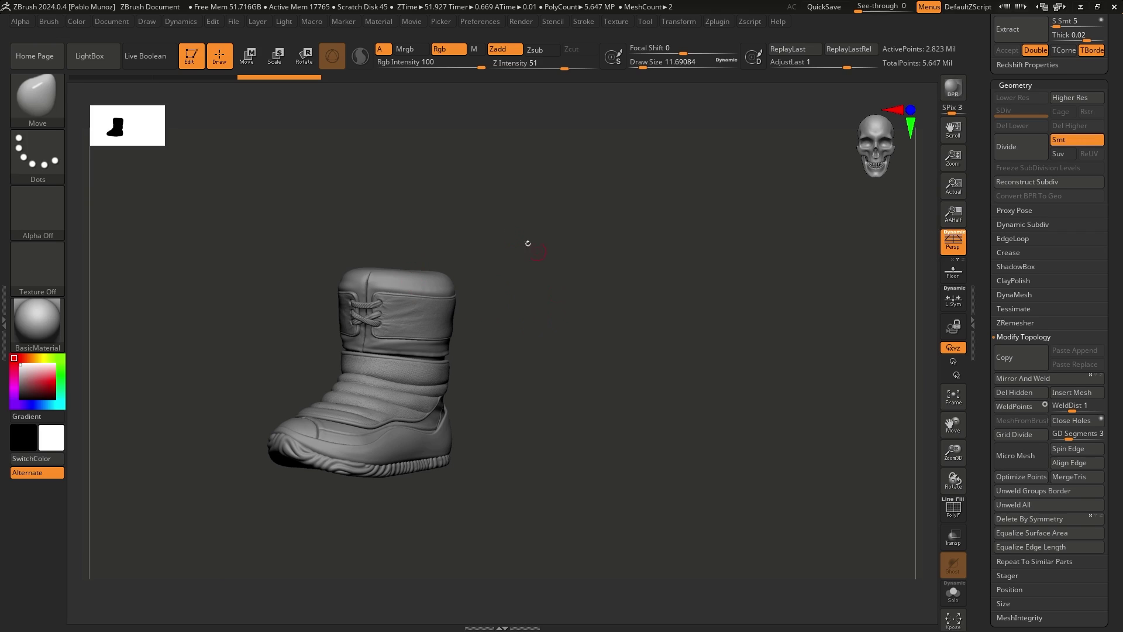
scroll(1001, 151, down, 5)
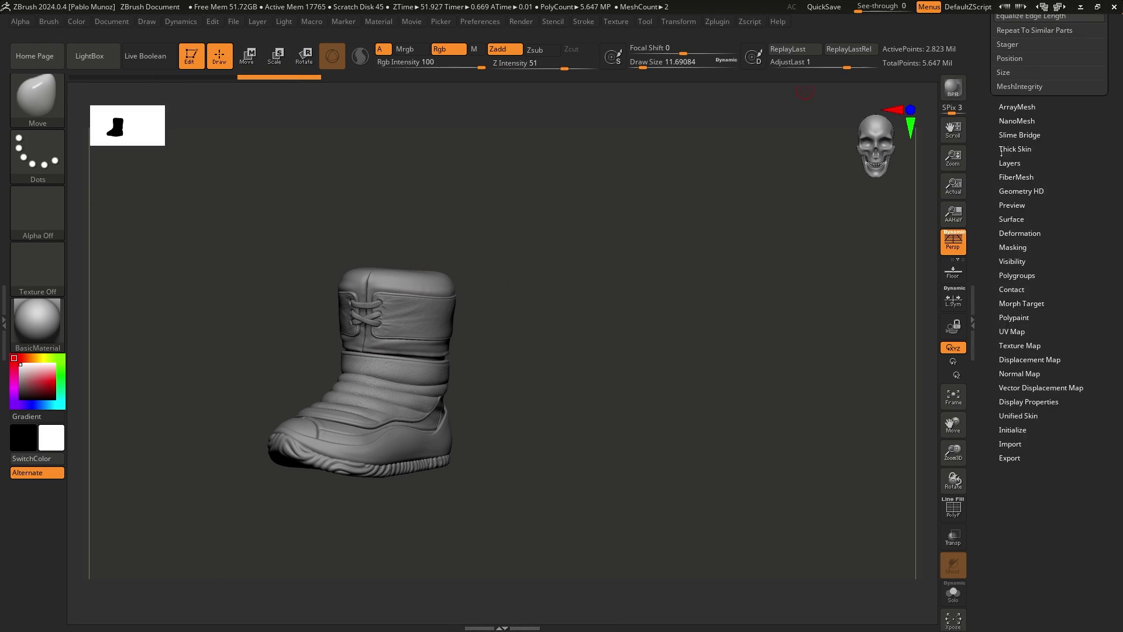
- Apply Deformation > Mirror to BOOTS1 and frame both boots in view
click(1018, 225)
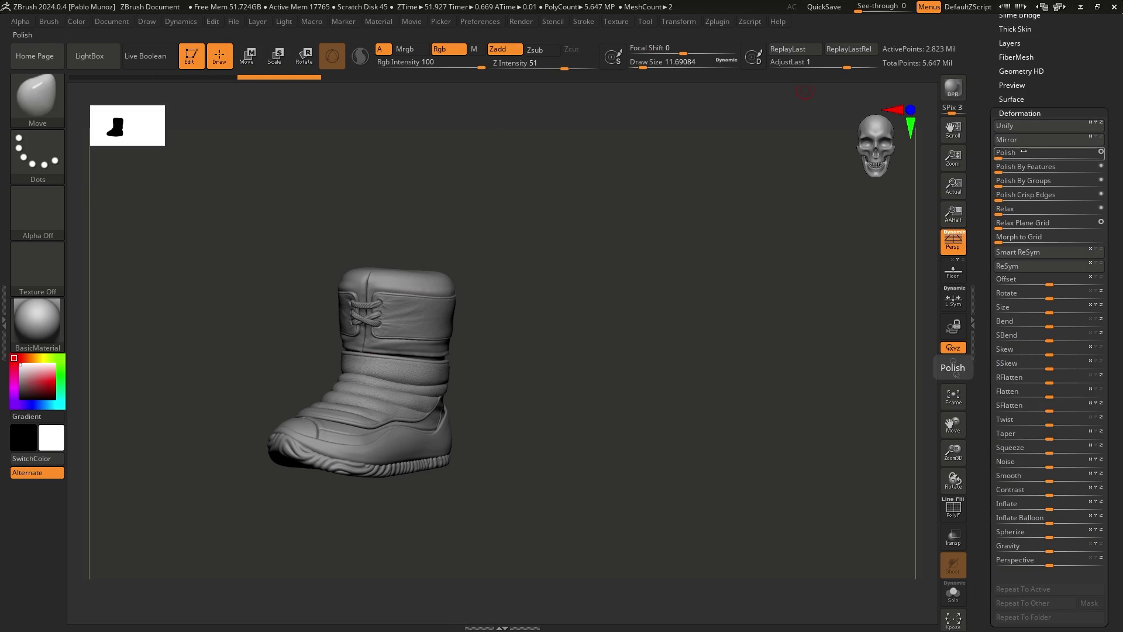
click(1007, 140)
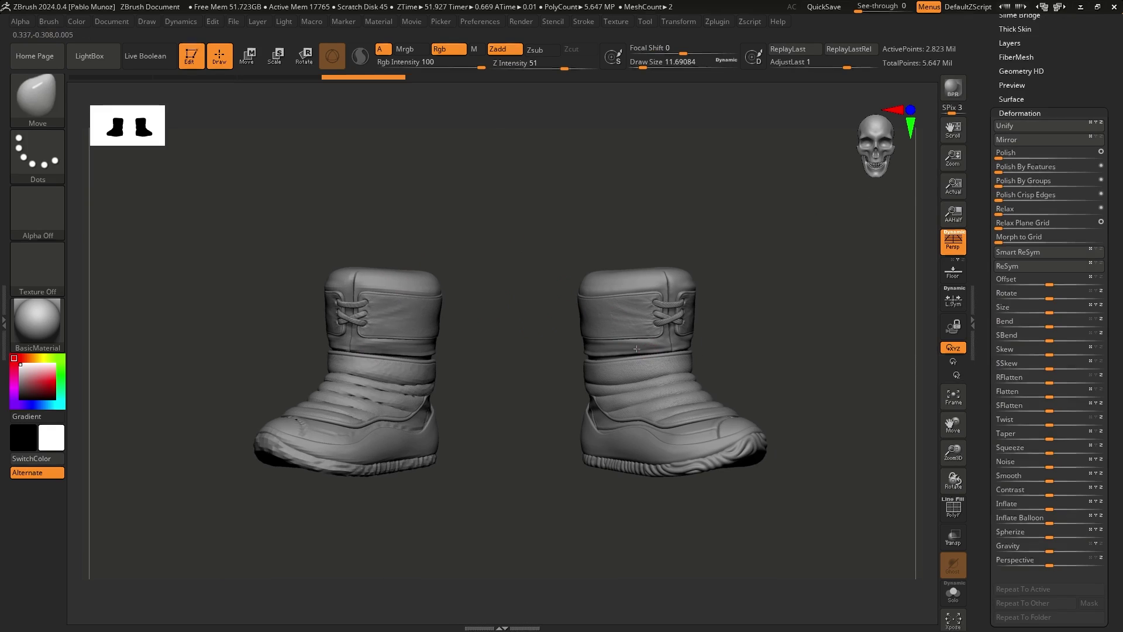
alt+drag(637, 348, 621, 349)
alt+drag(543, 229, 535, 236)
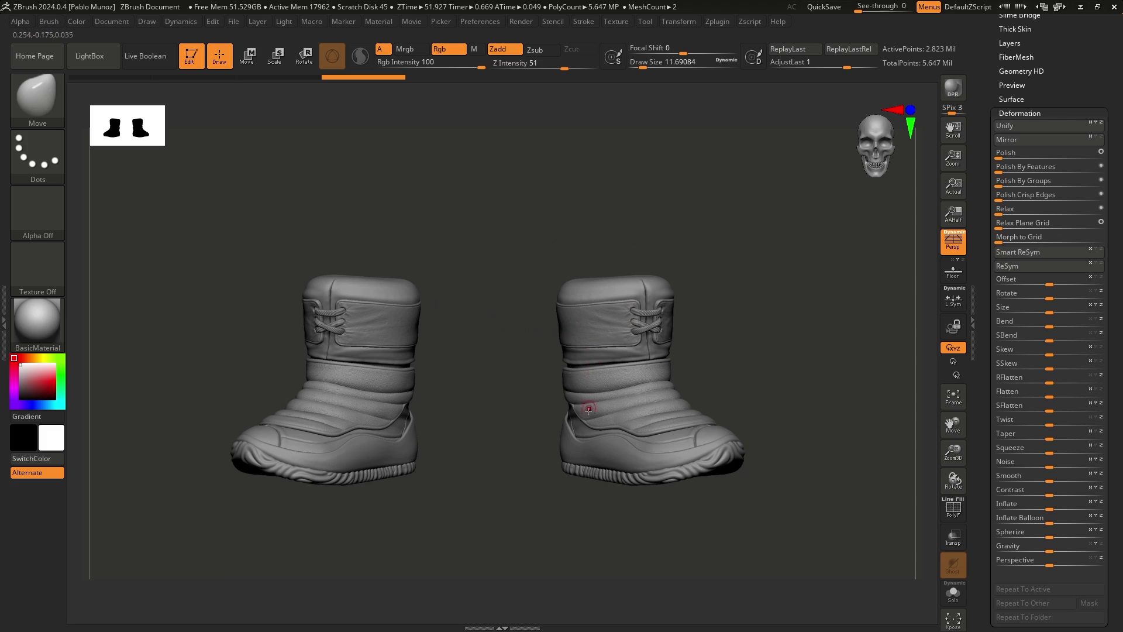
scroll(983, 248, up, 10)
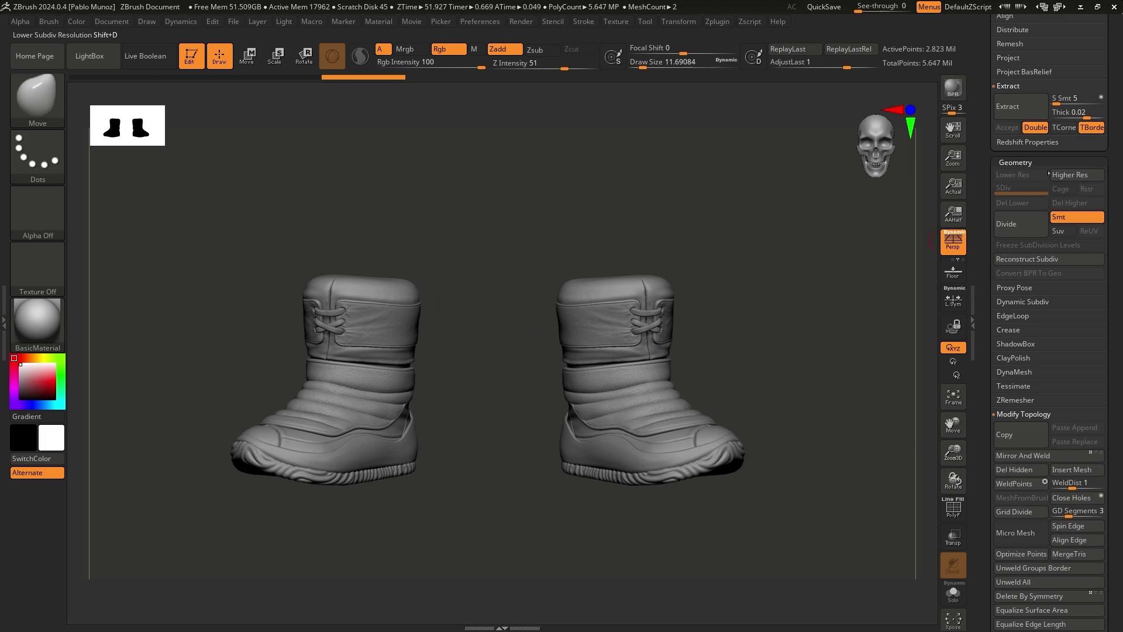
- Reconstruct BOOTS1's subdivisions and return it to level 5 with 2.823 million points
click(1044, 260)
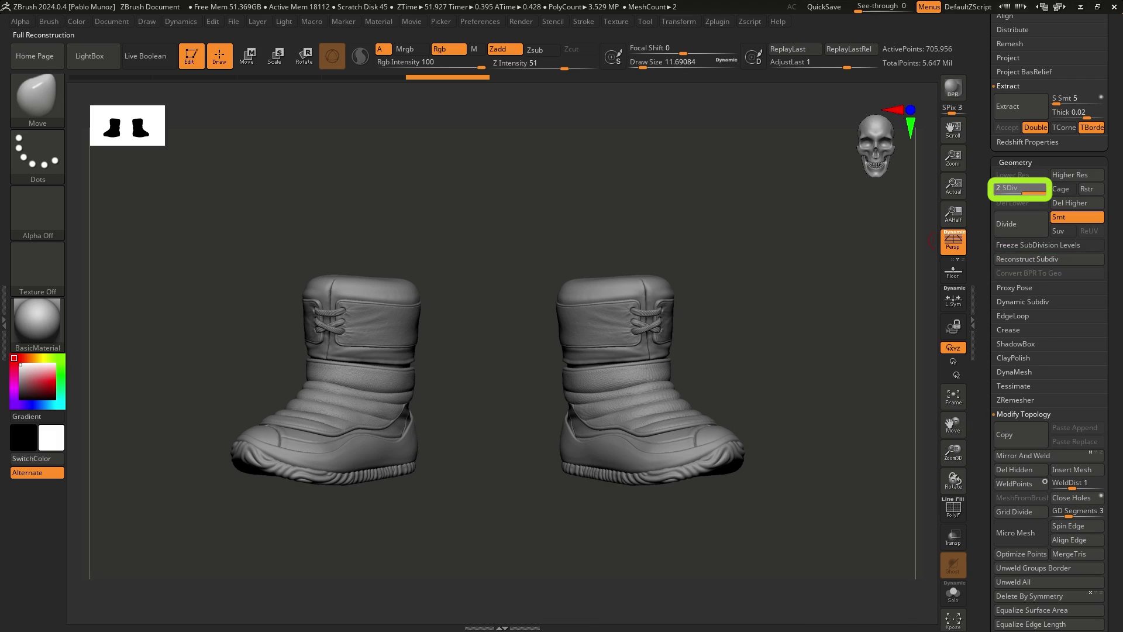
key(d)
alt+drag(746, 318, 726, 207)
key(shift+d)
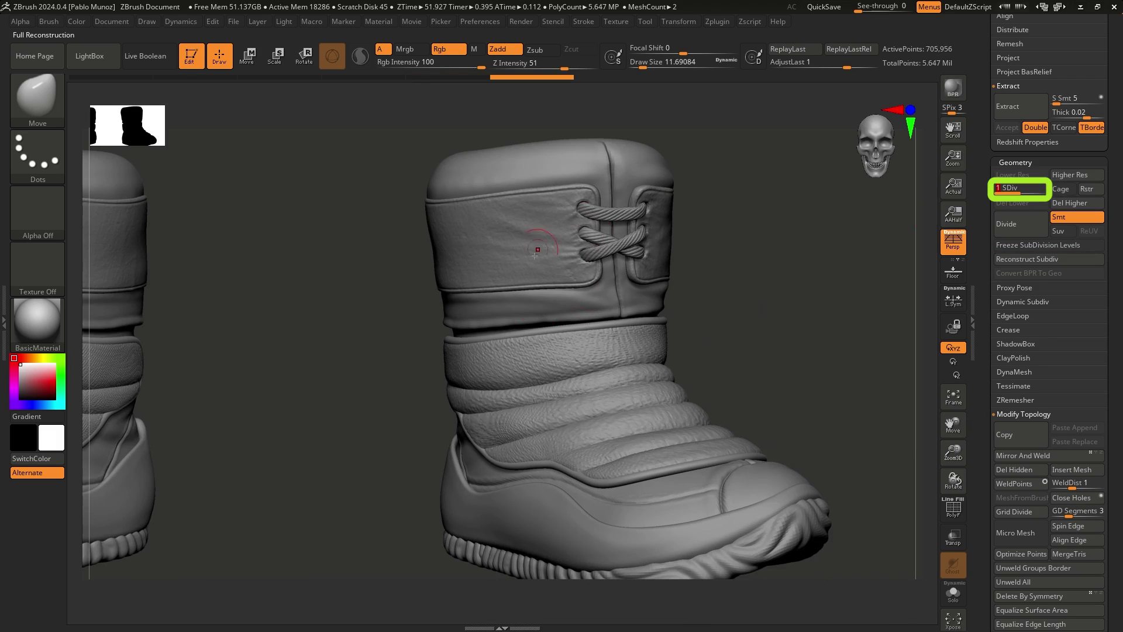
click(1043, 261)
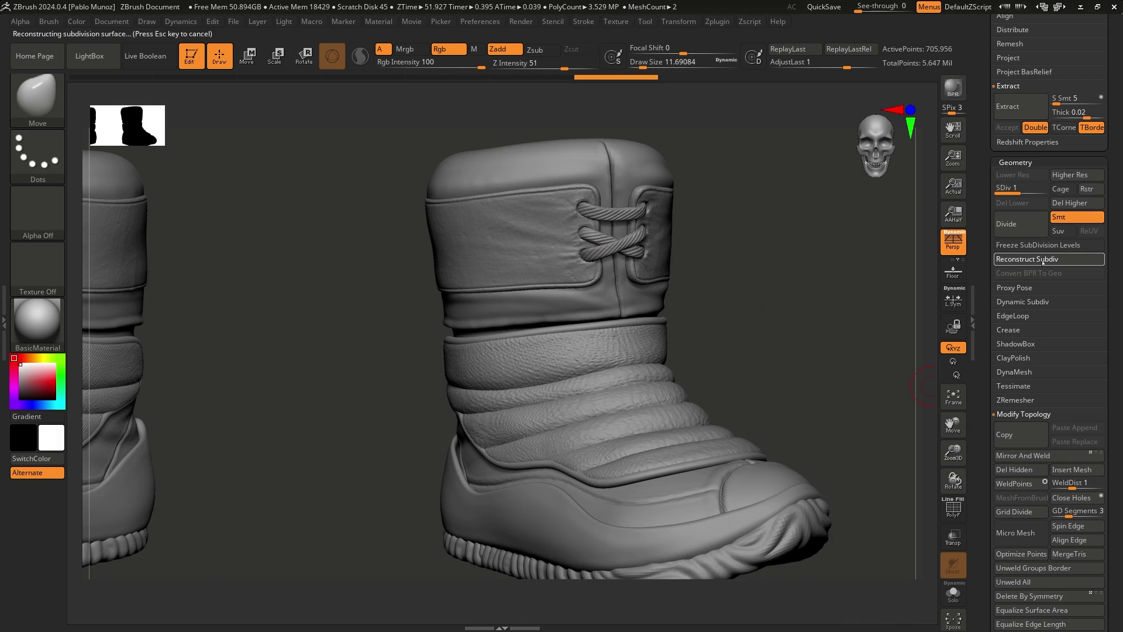
click(1044, 260)
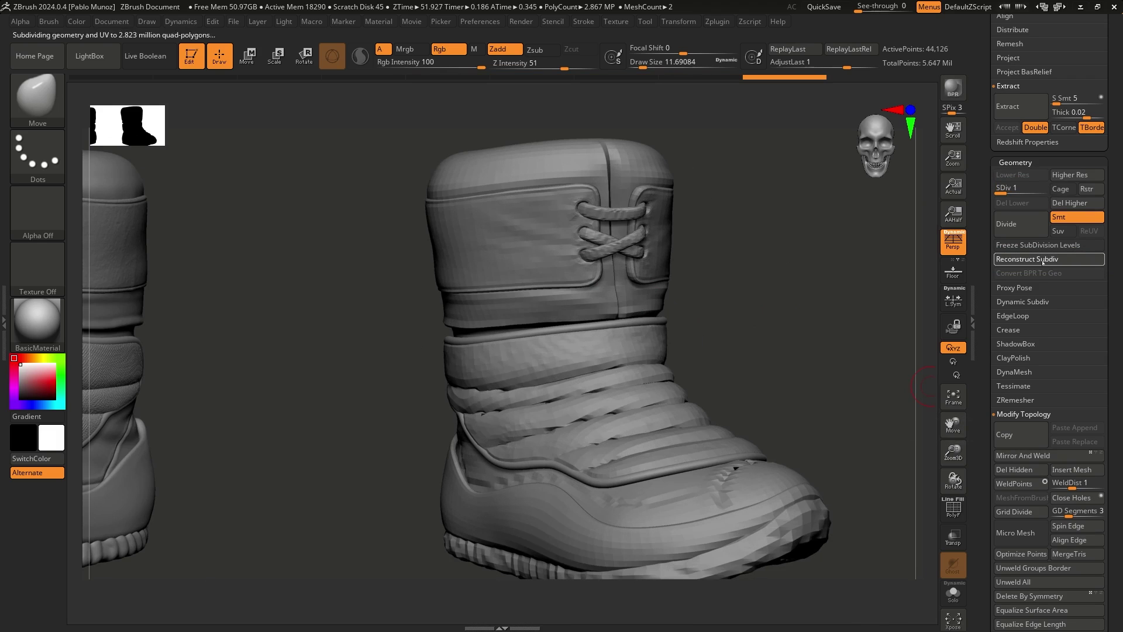
alt+drag(770, 299, 752, 271)
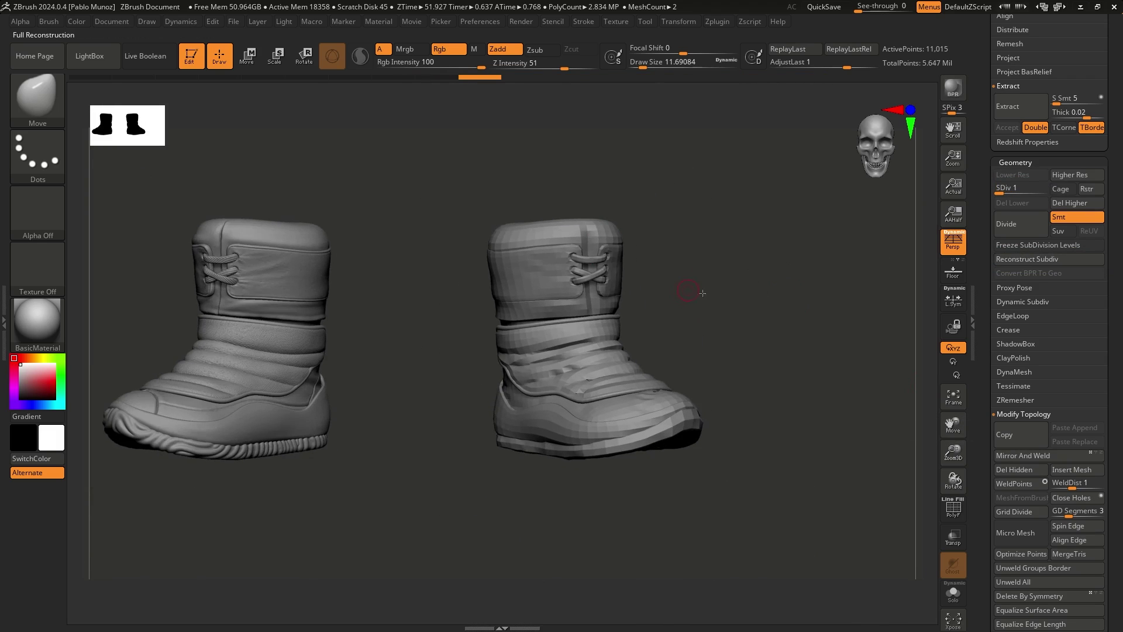
alt+drag(687, 291, 748, 313)
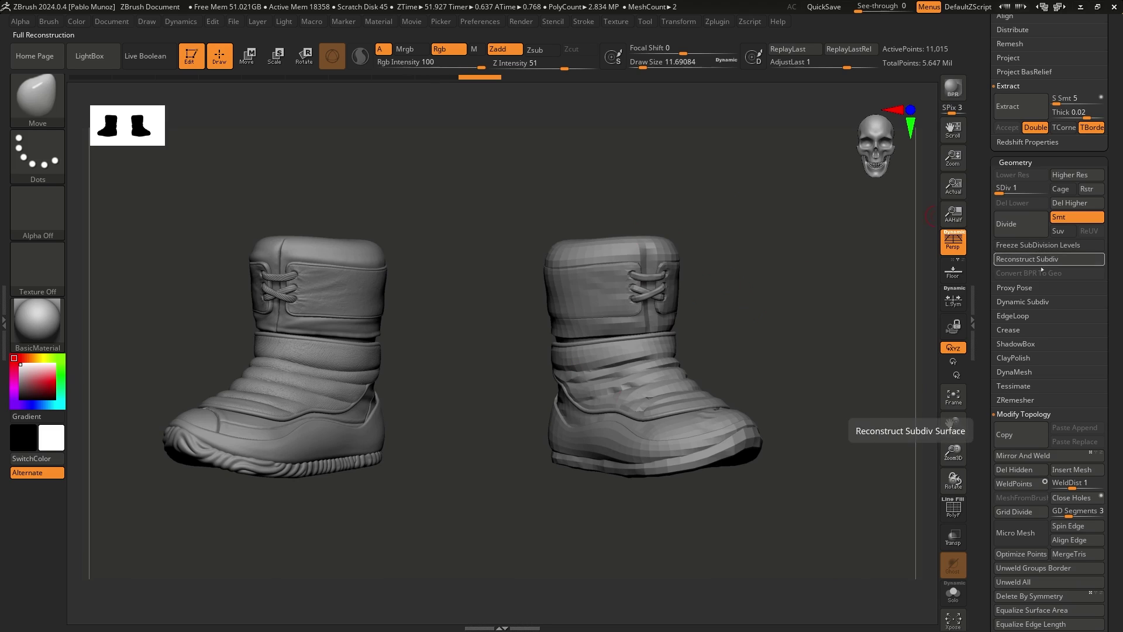
drag(1000, 192, 1047, 191)
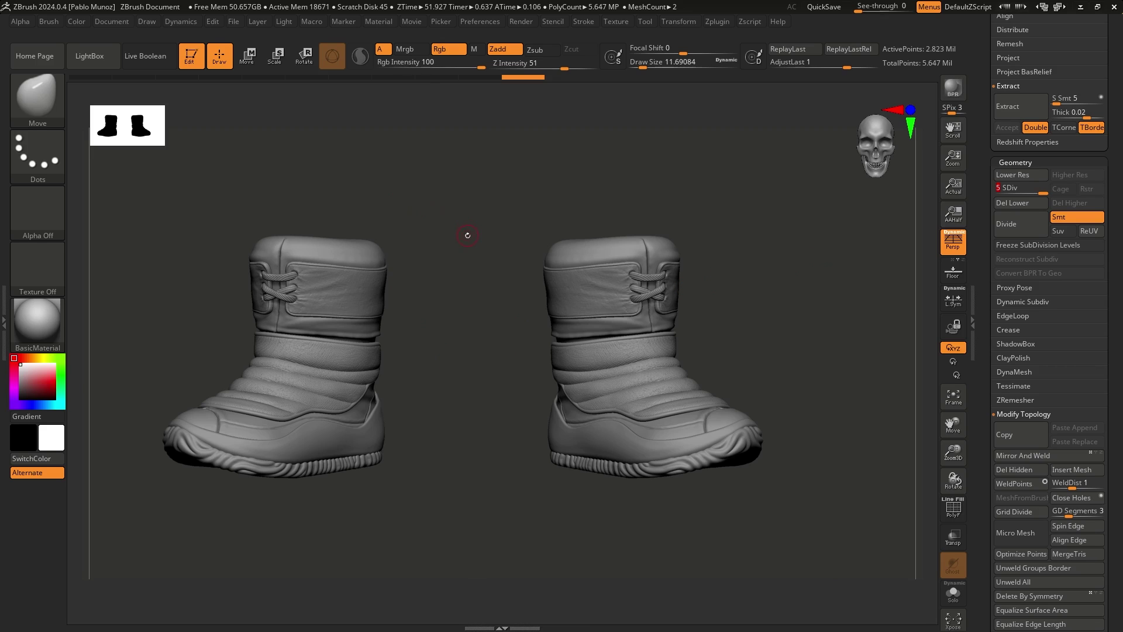
- Open the Zplugin palette and expand the SubTool Master action list
click(986, 234)
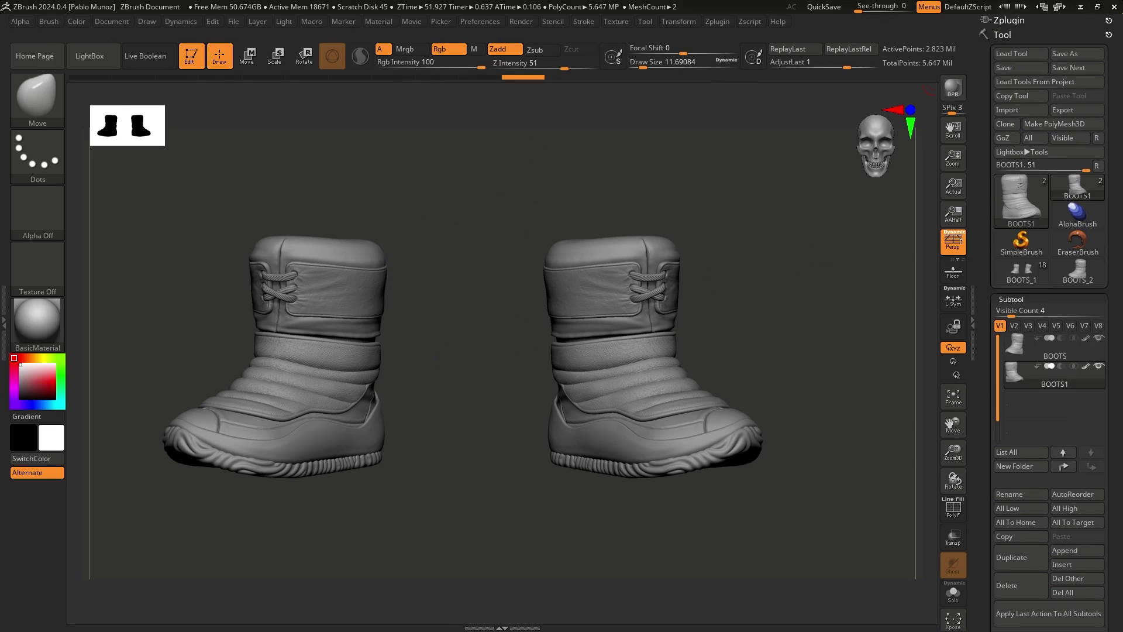
click(1024, 23)
click(1024, 249)
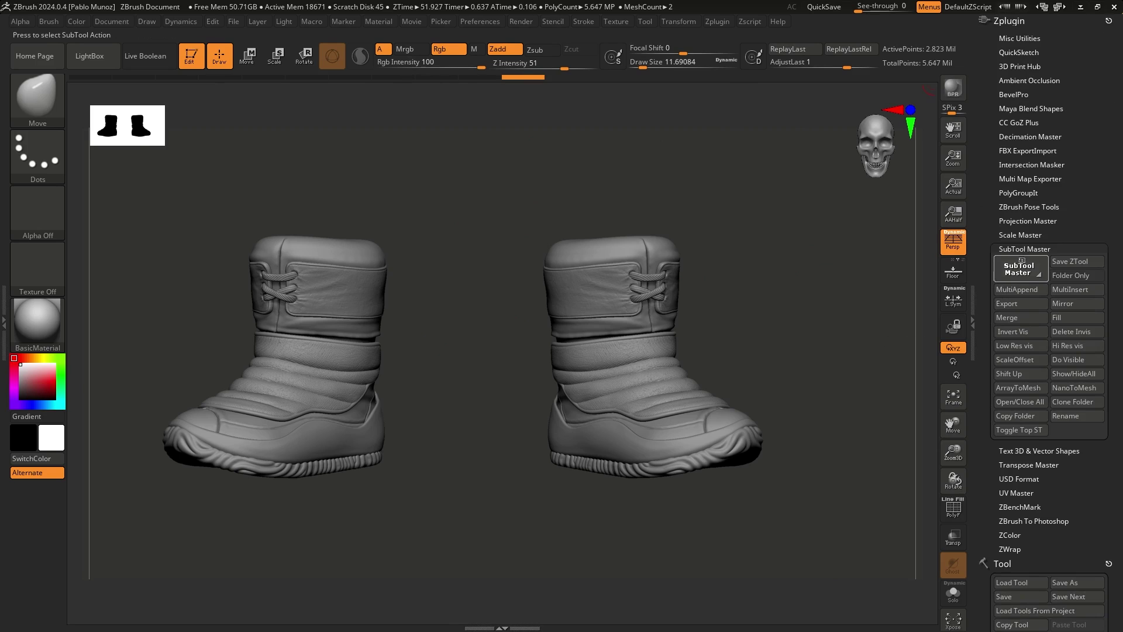
click(1018, 268)
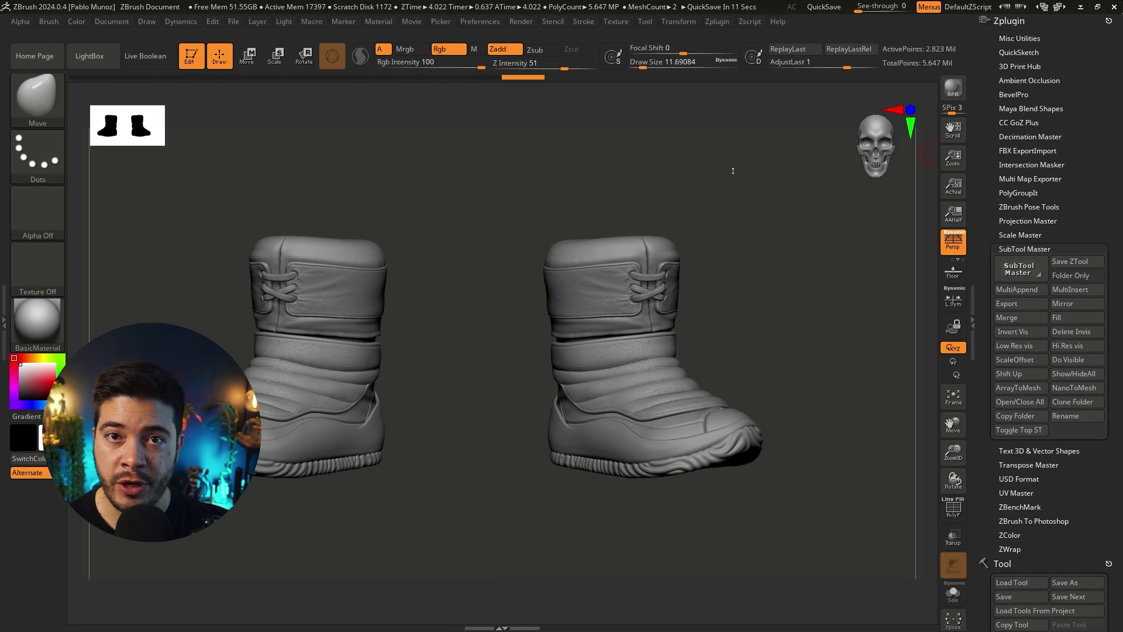
- Restore the saved custom UI layout from Preferences > Config
click(495, 20)
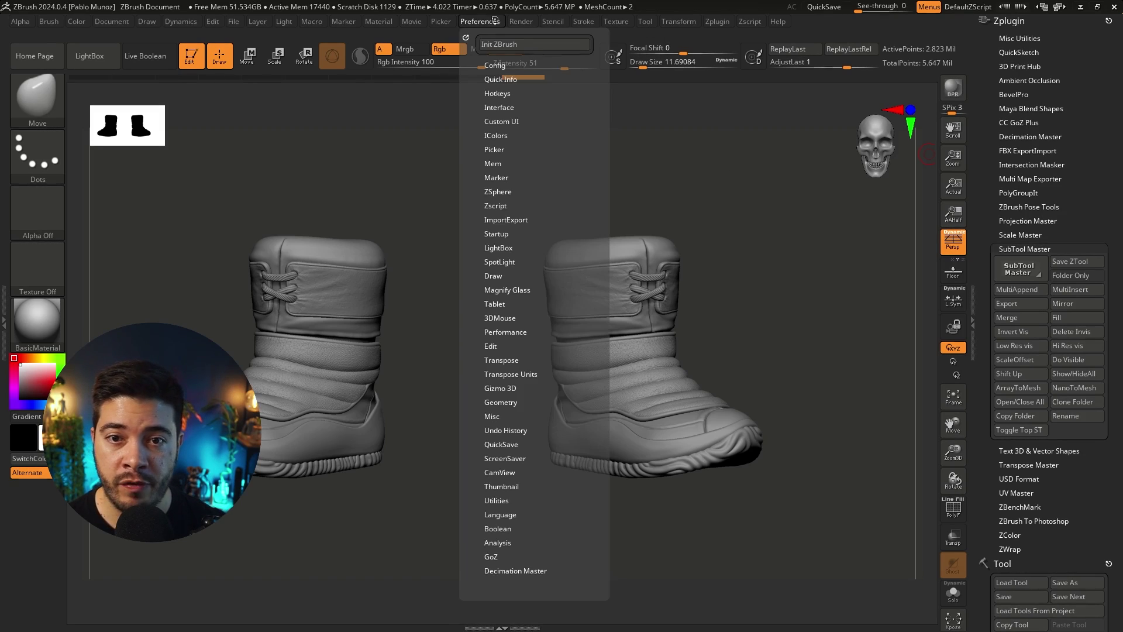
click(502, 65)
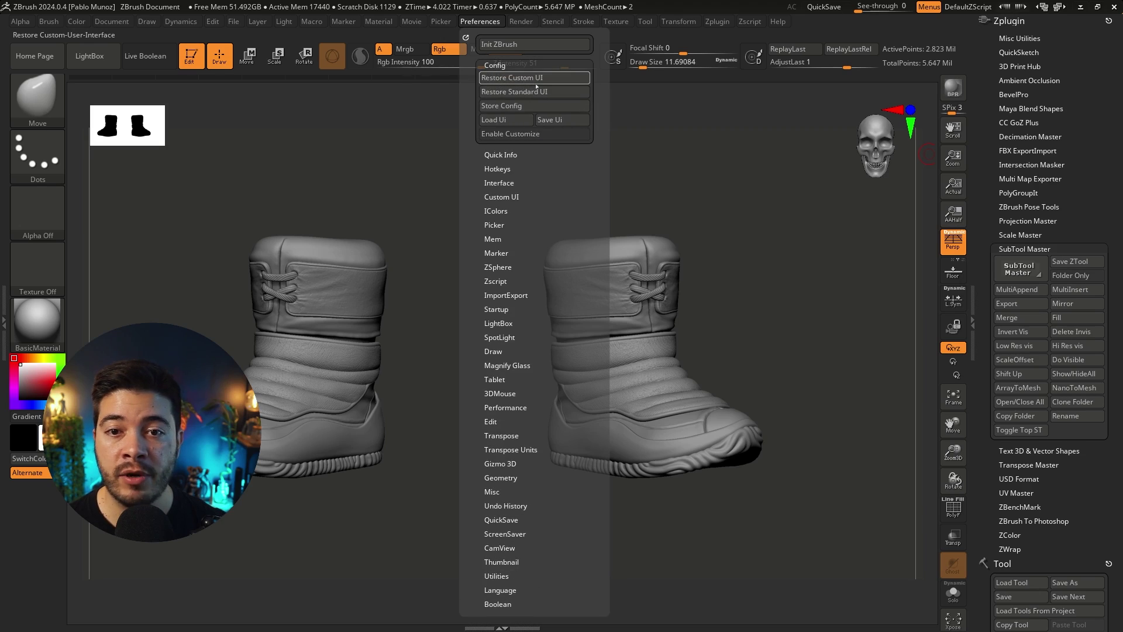
click(535, 78)
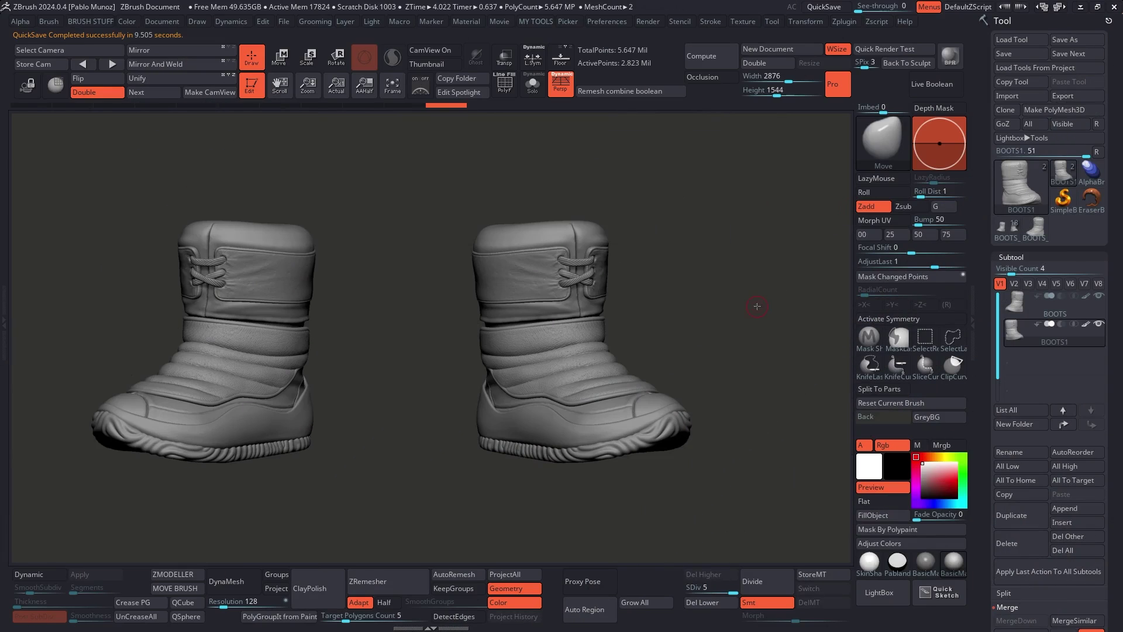
- Delete the mirrored BOOTS1 subtool, leaving only BOOTS at 2.823 million points
drag(989, 308, 989, 248)
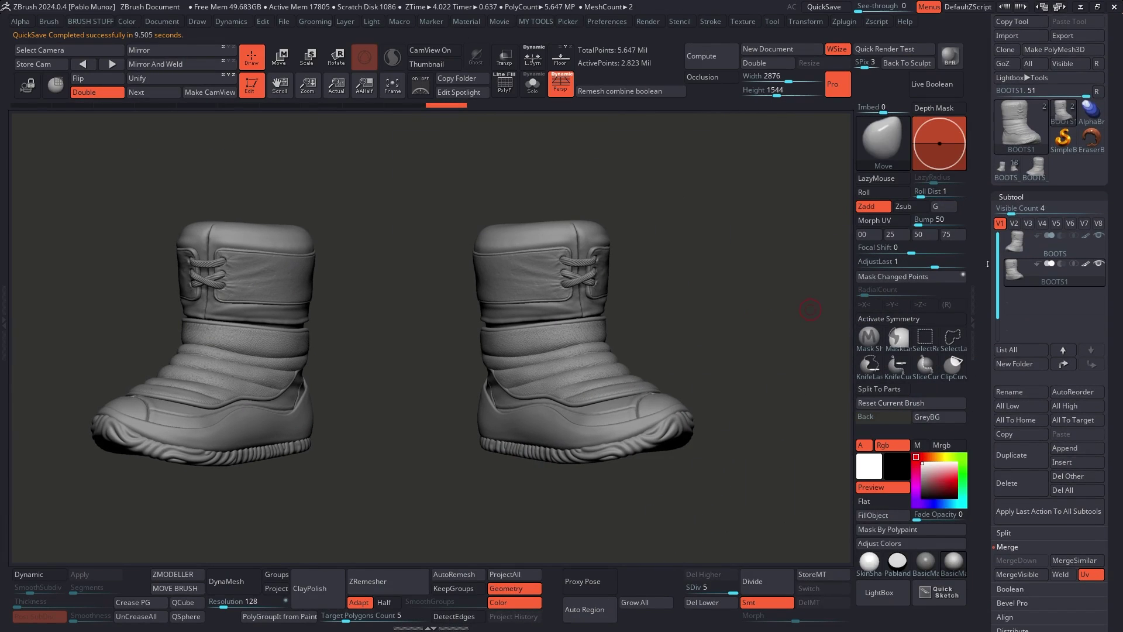
click(1006, 483)
click(913, 513)
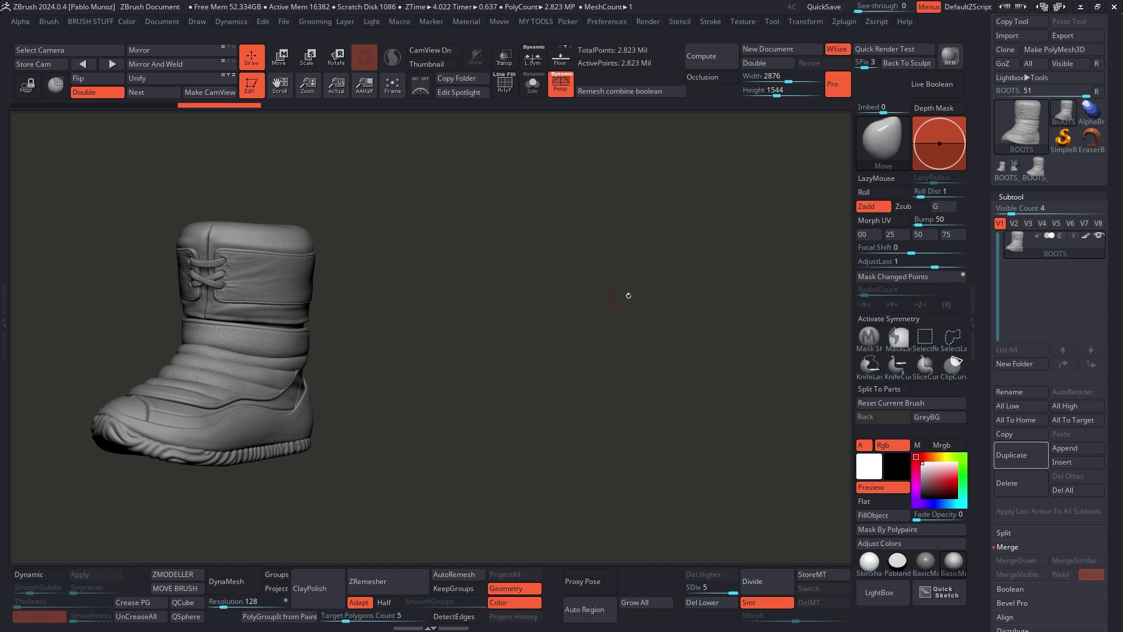
- Dock the Zplugin palette in the side tray and expand the SubTool Master options
drag(988, 37, 988, 99)
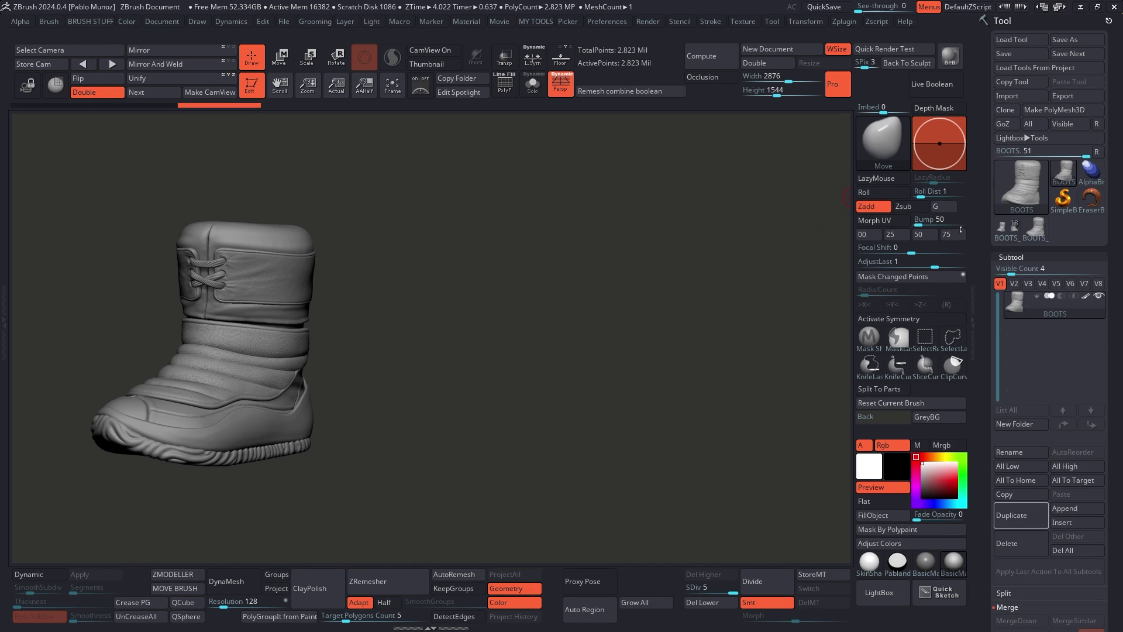
click(844, 22)
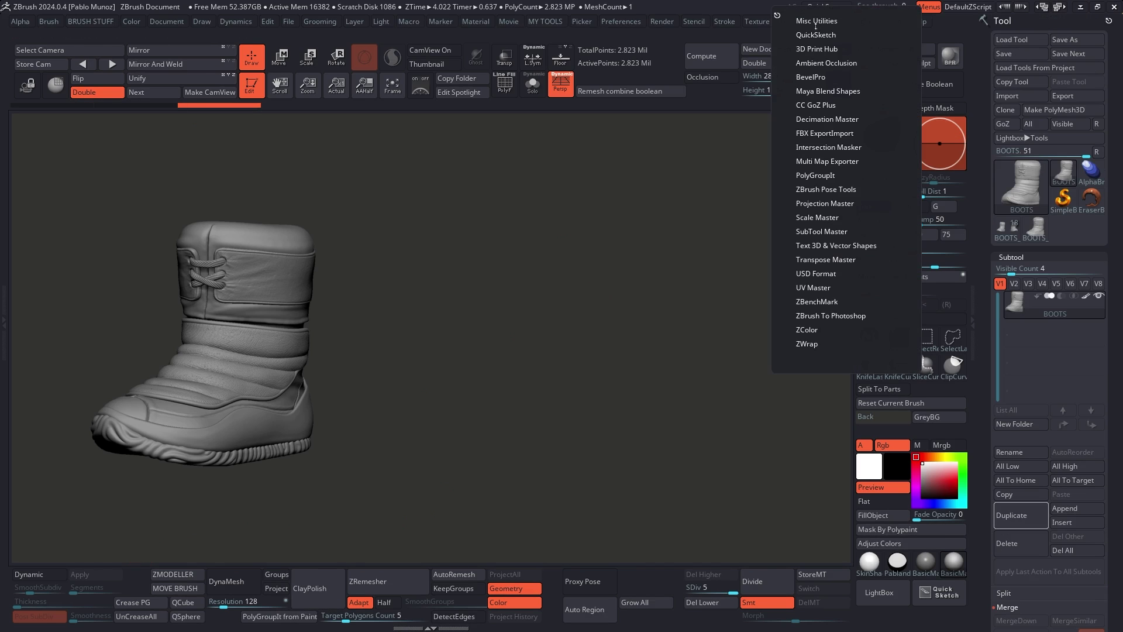
click(778, 13)
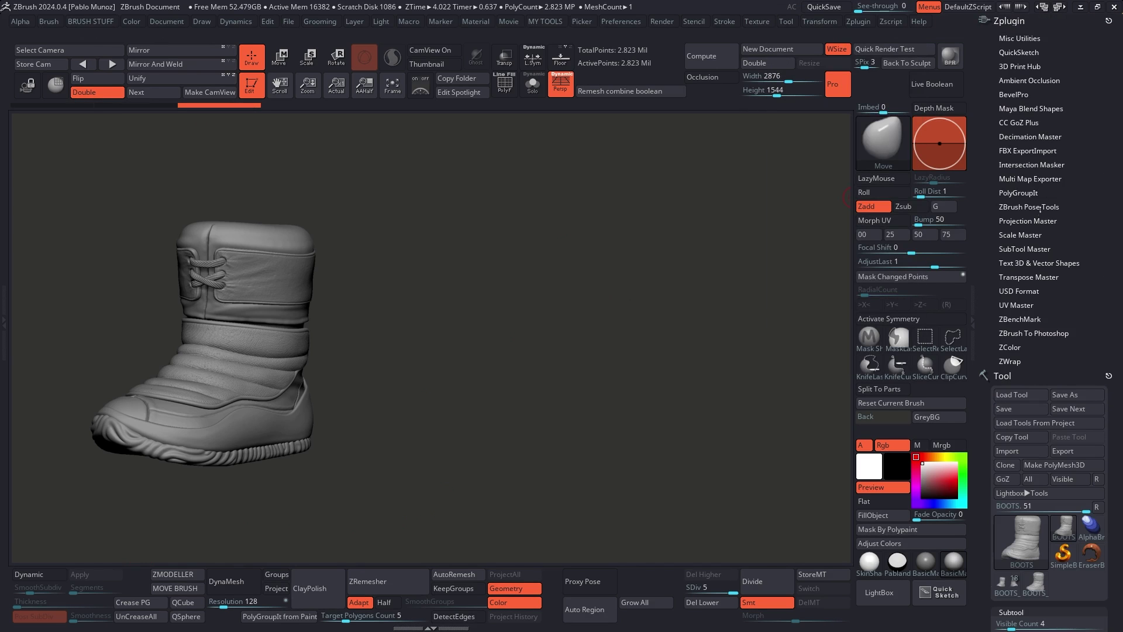
click(1026, 249)
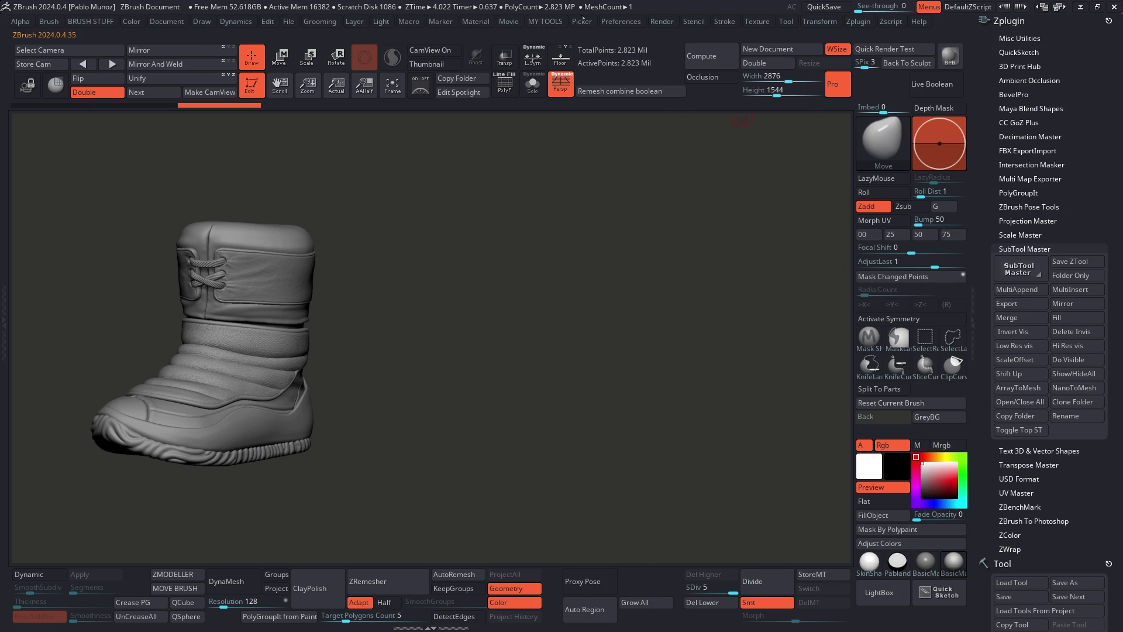
- Turn on Enable Customize under Preferences > Config
click(621, 24)
click(636, 65)
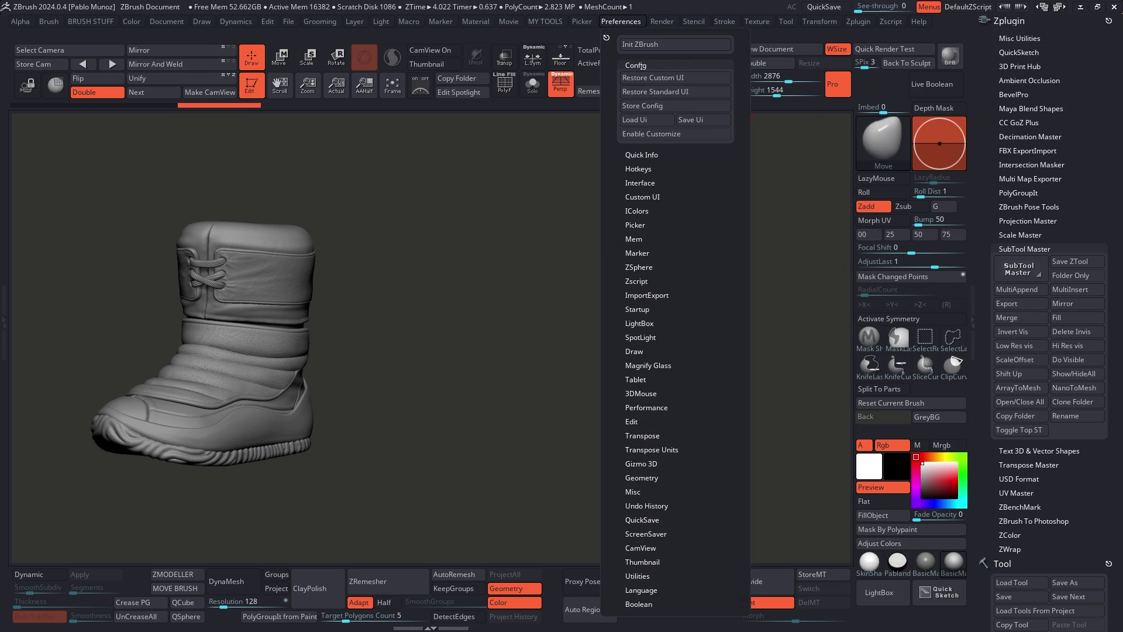
click(659, 133)
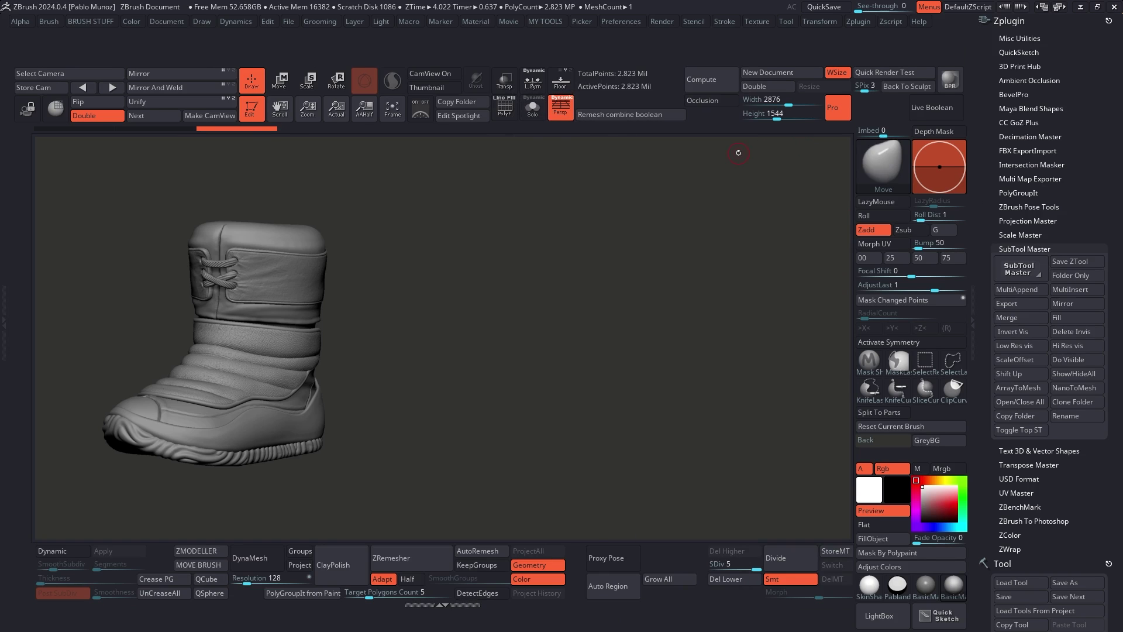
- Ctrl+Alt-drag SubTool Master onto the bottom shelf, then turn Enable Customize off
key(ctrl)
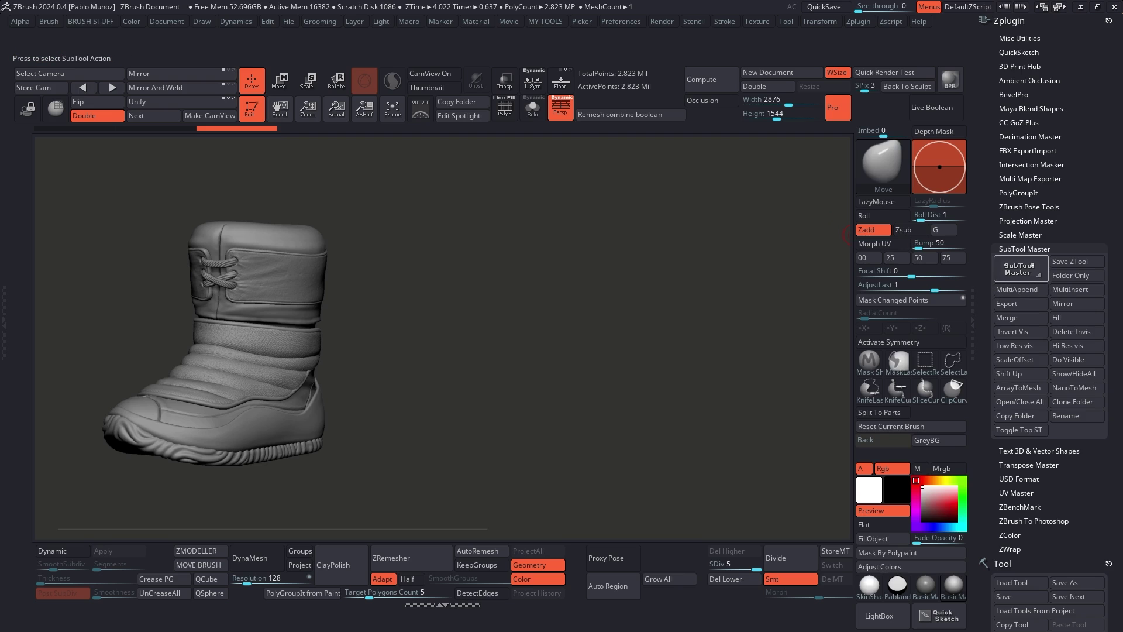
ctrl+alt+drag(1020, 269, 672, 560)
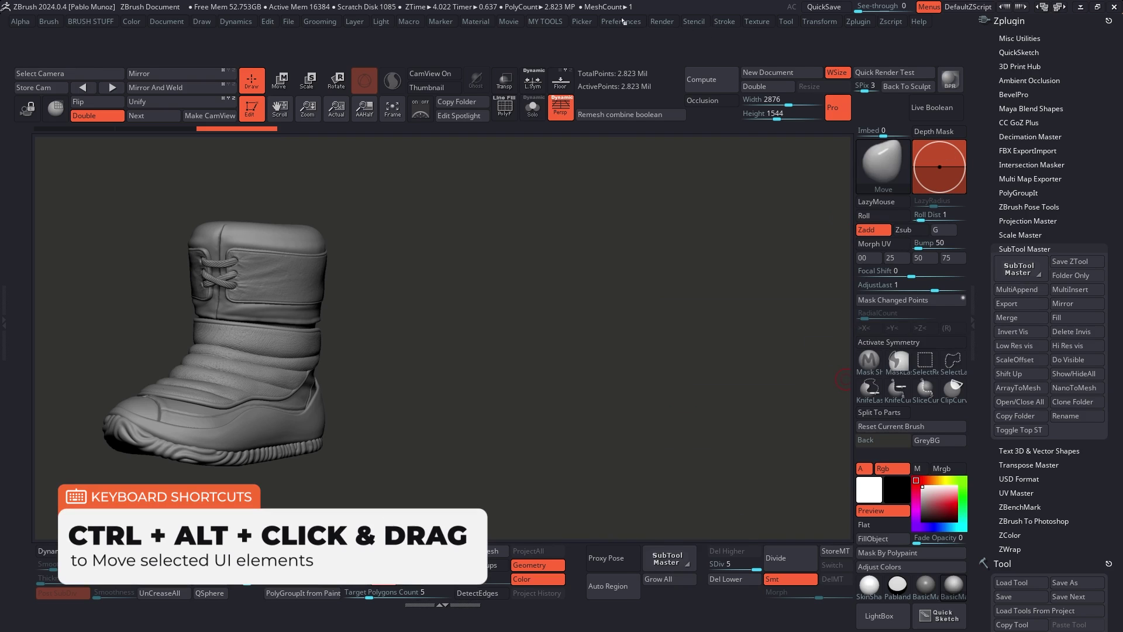
click(678, 31)
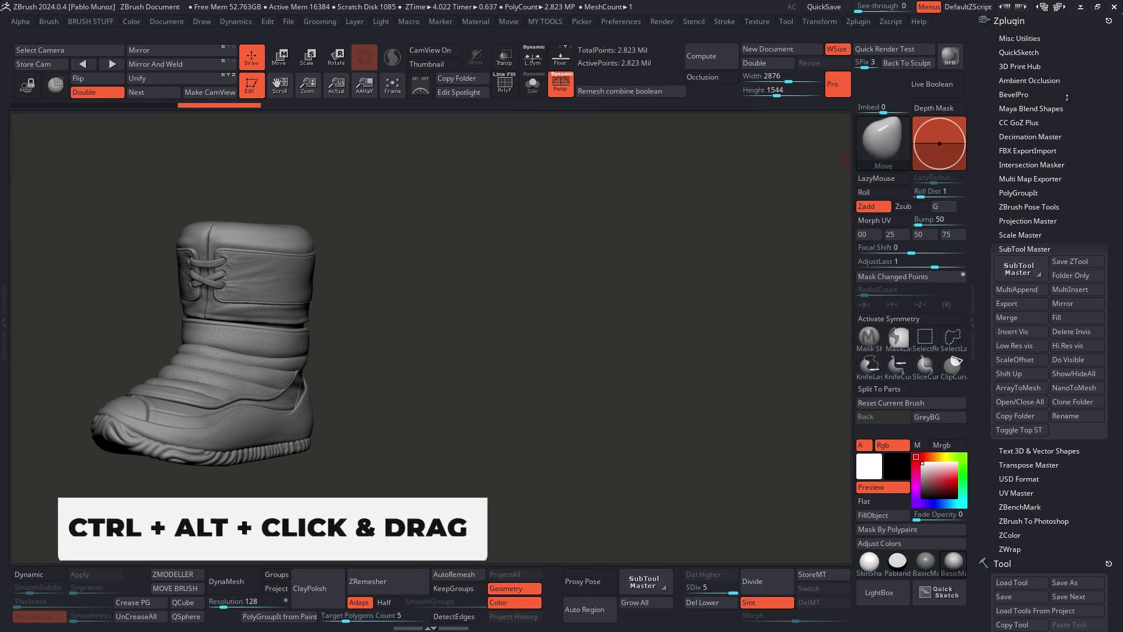
- Close the Zplugin palette and open the SubTool Master panel from its new shelf button
click(1108, 21)
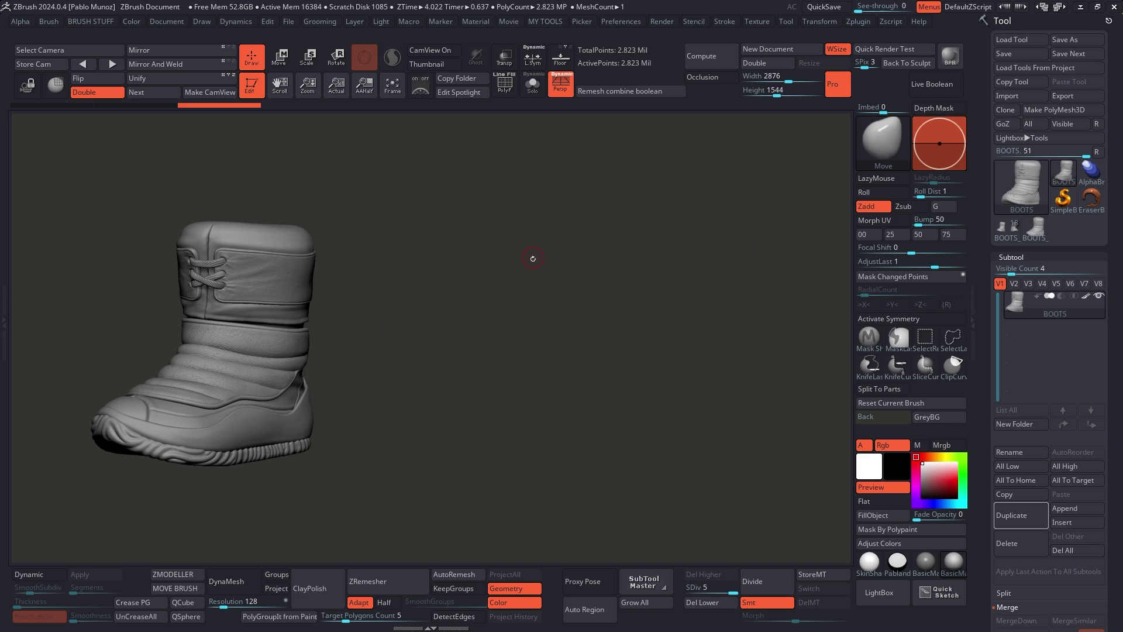
alt+drag(532, 258, 567, 250)
click(643, 582)
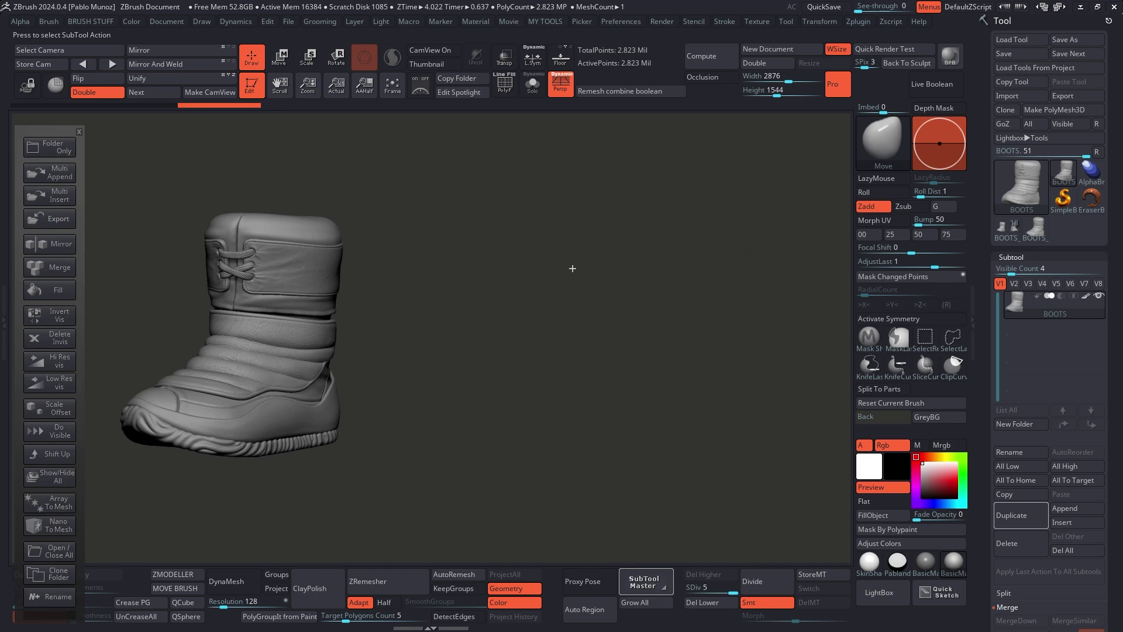
- Close the SubTool Master panel and rotate the view around the single boot
click(78, 130)
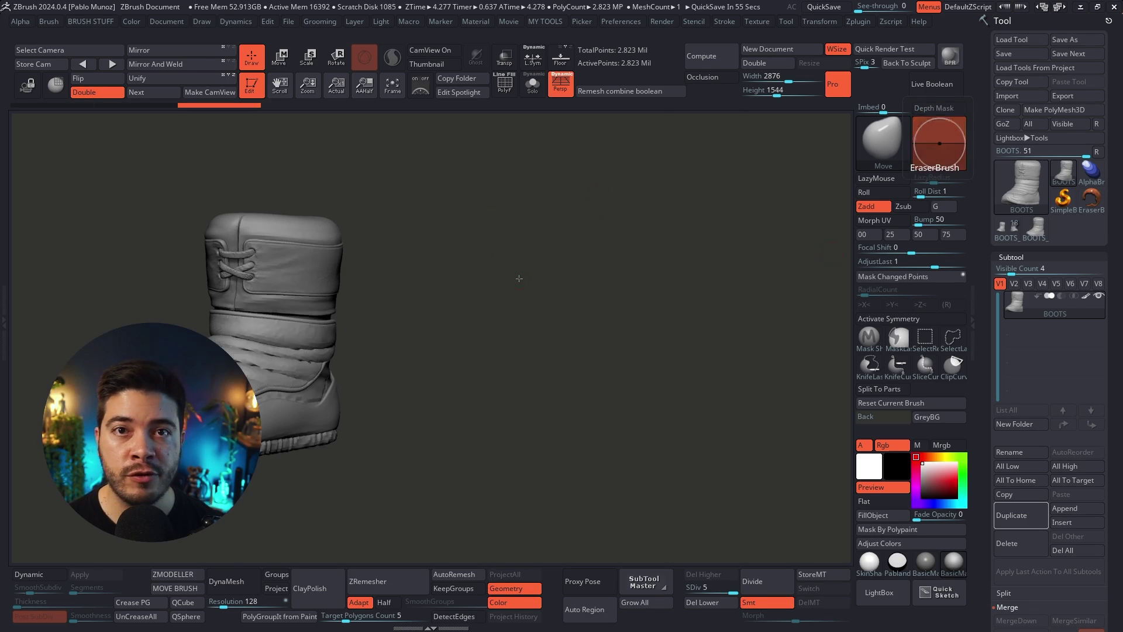
drag(519, 278, 534, 281)
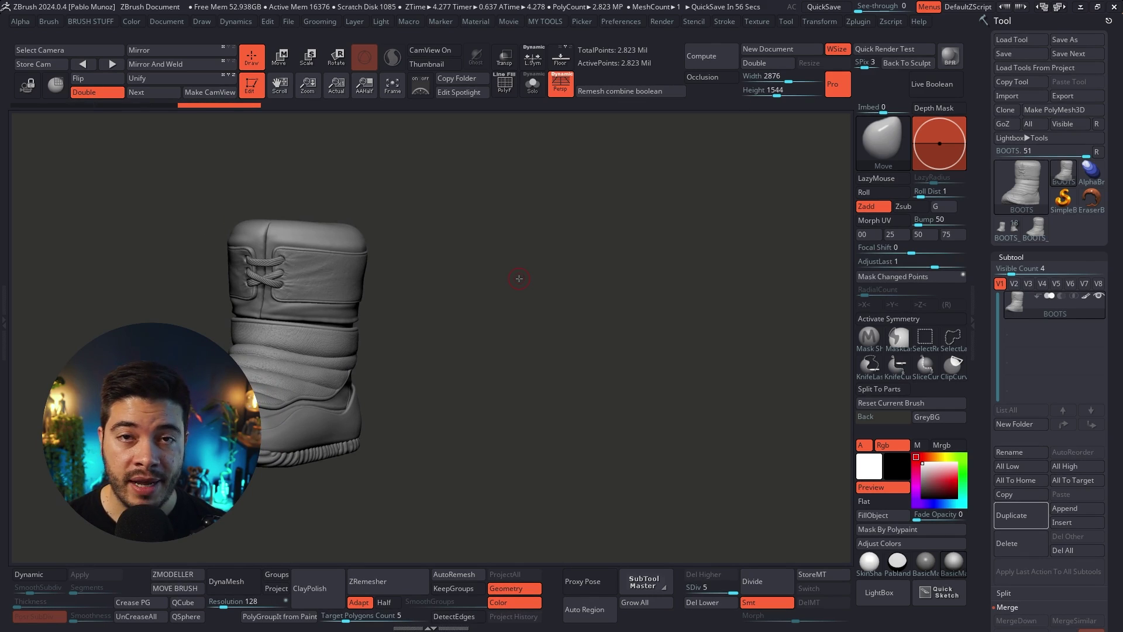
drag(519, 278, 517, 157)
click(408, 22)
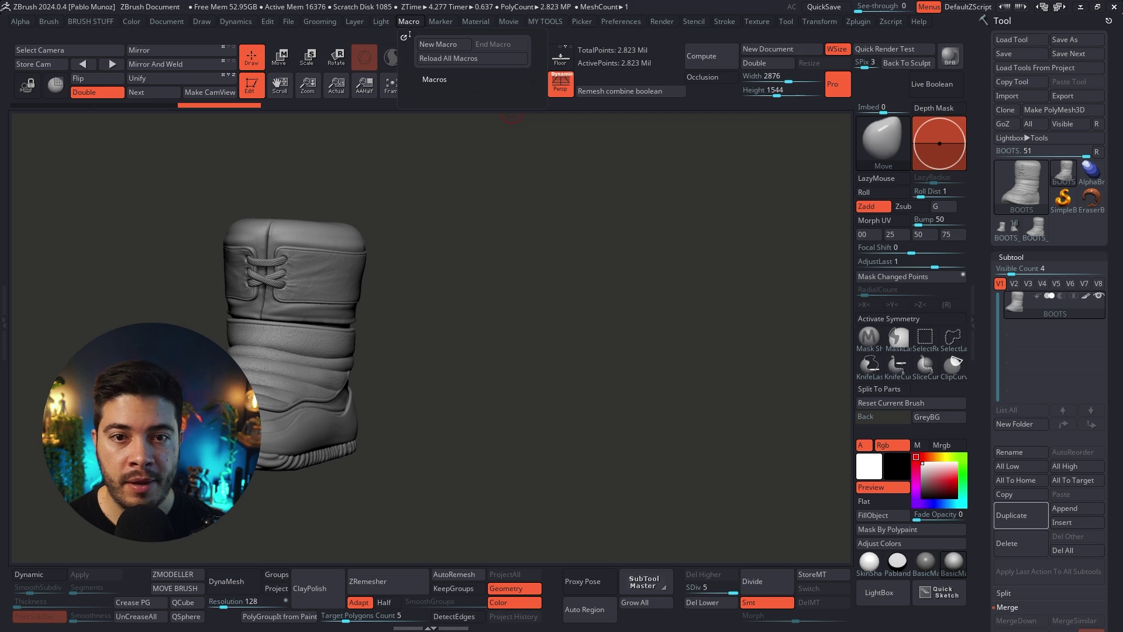
click(438, 79)
drag(542, 371, 544, 254)
drag(541, 306, 541, 153)
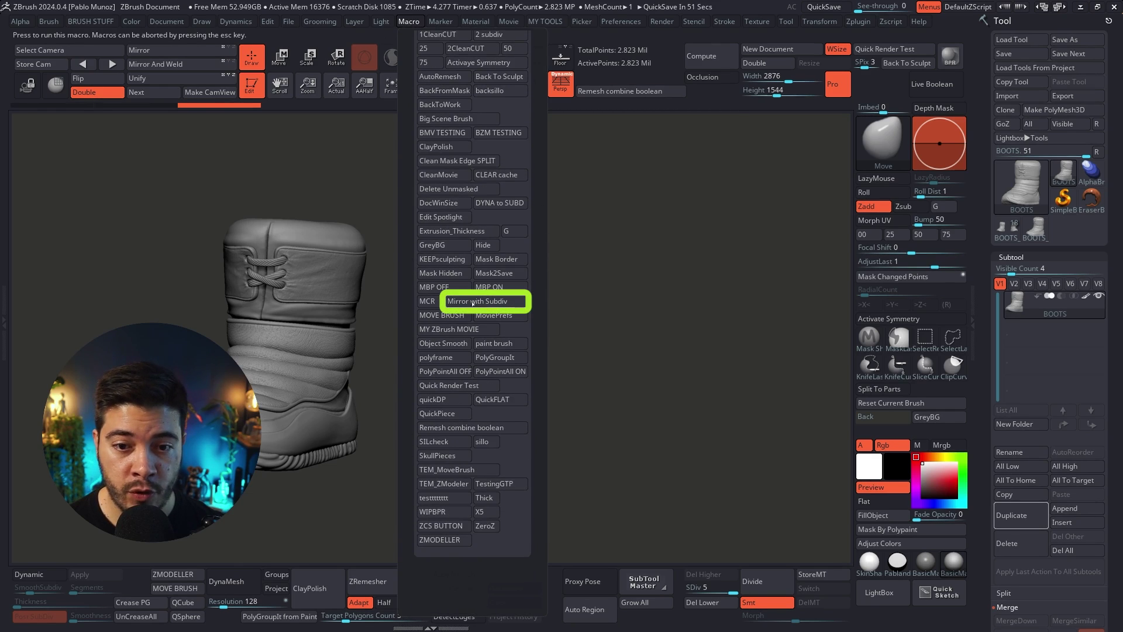
click(512, 300)
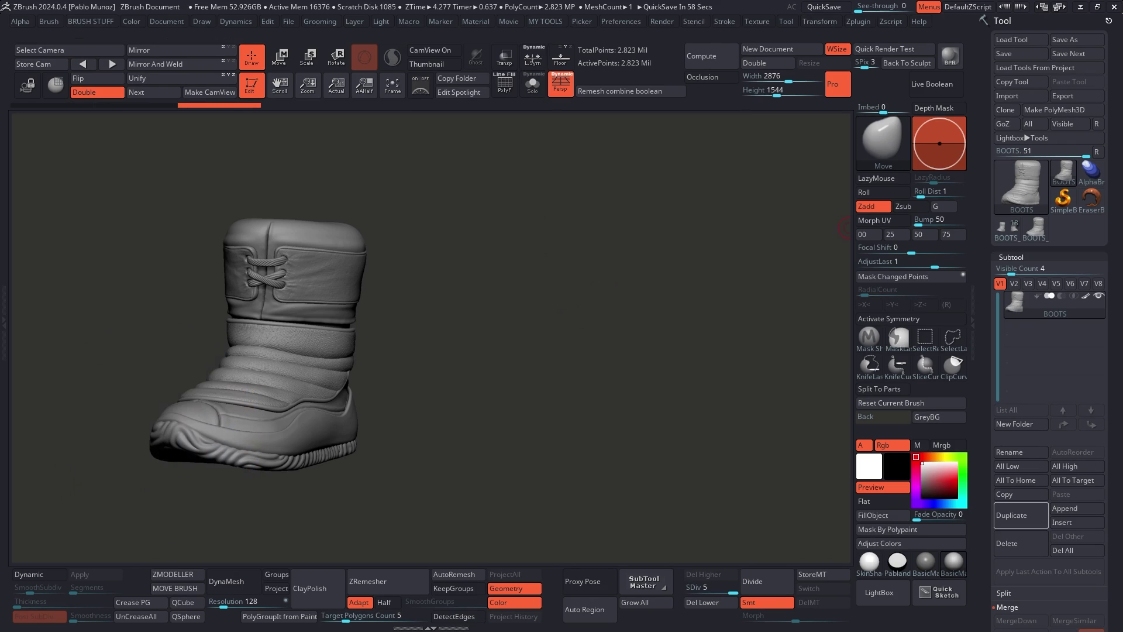
- Turn on Enable Customize in Preferences > Config
click(623, 25)
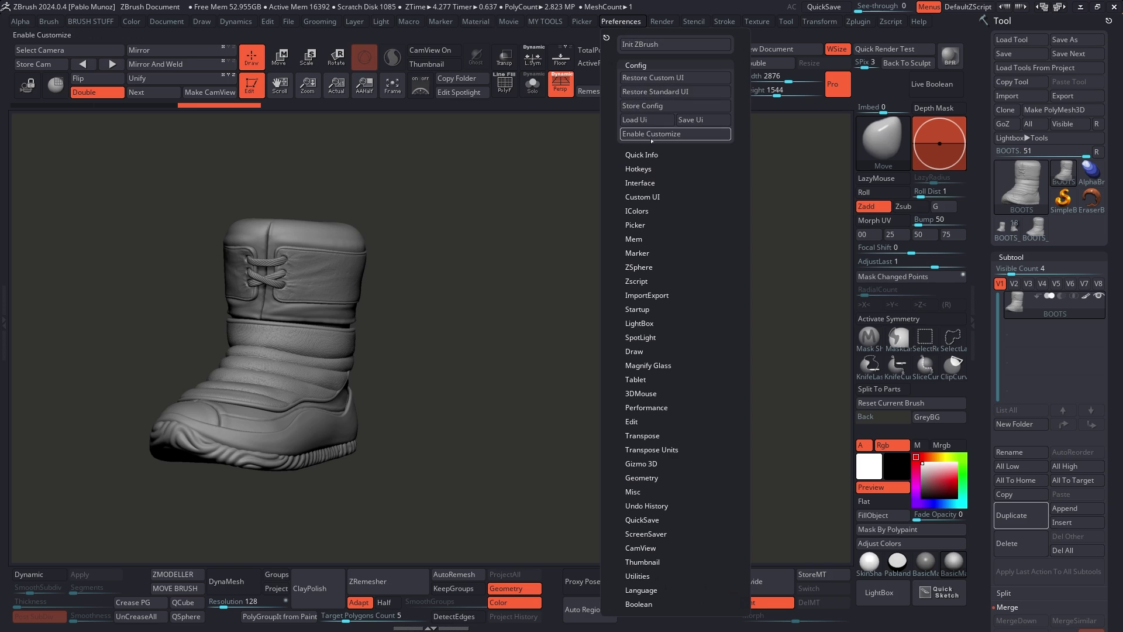
click(649, 135)
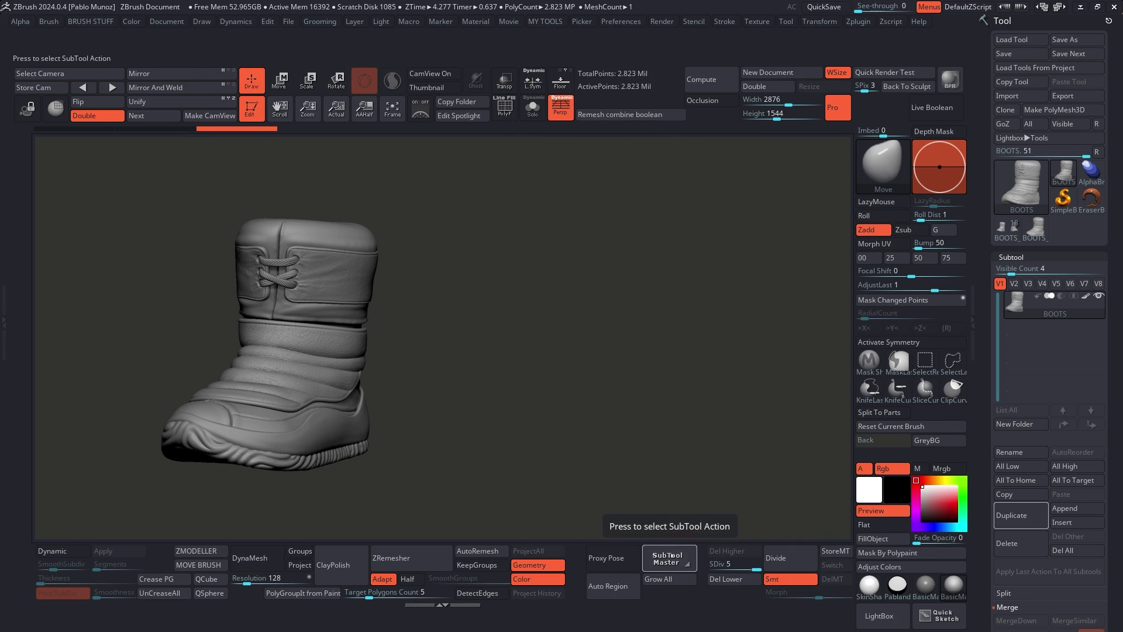
key(ctrl)
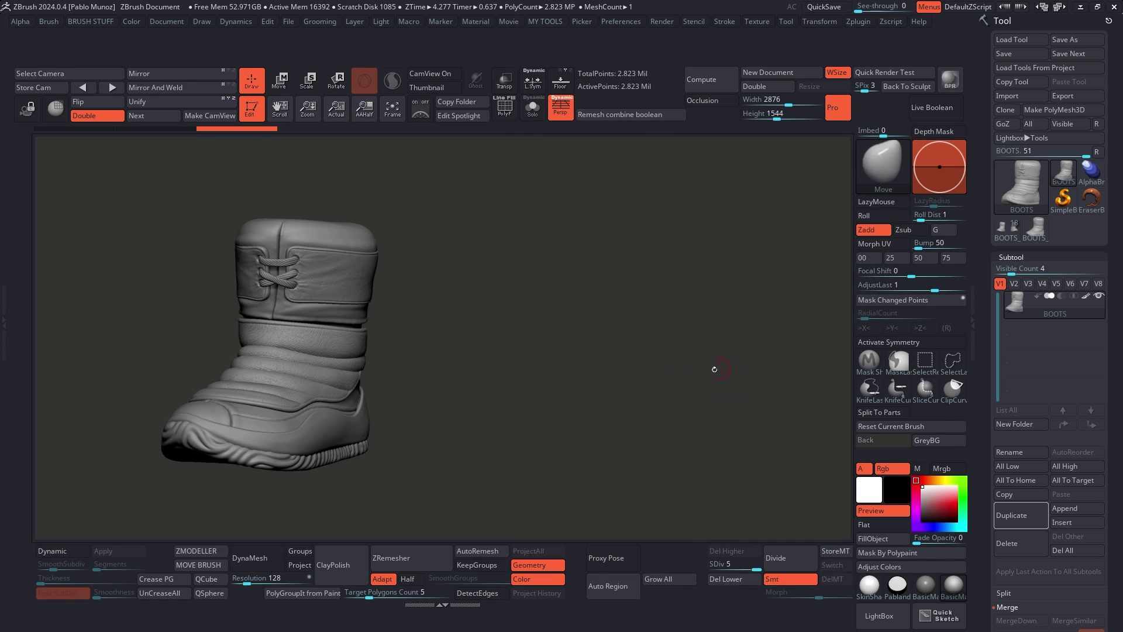
- Ctrl+Alt-drag Mirror with Subdiv from the Macro menu onto the top shelf beside Occlusion
click(412, 23)
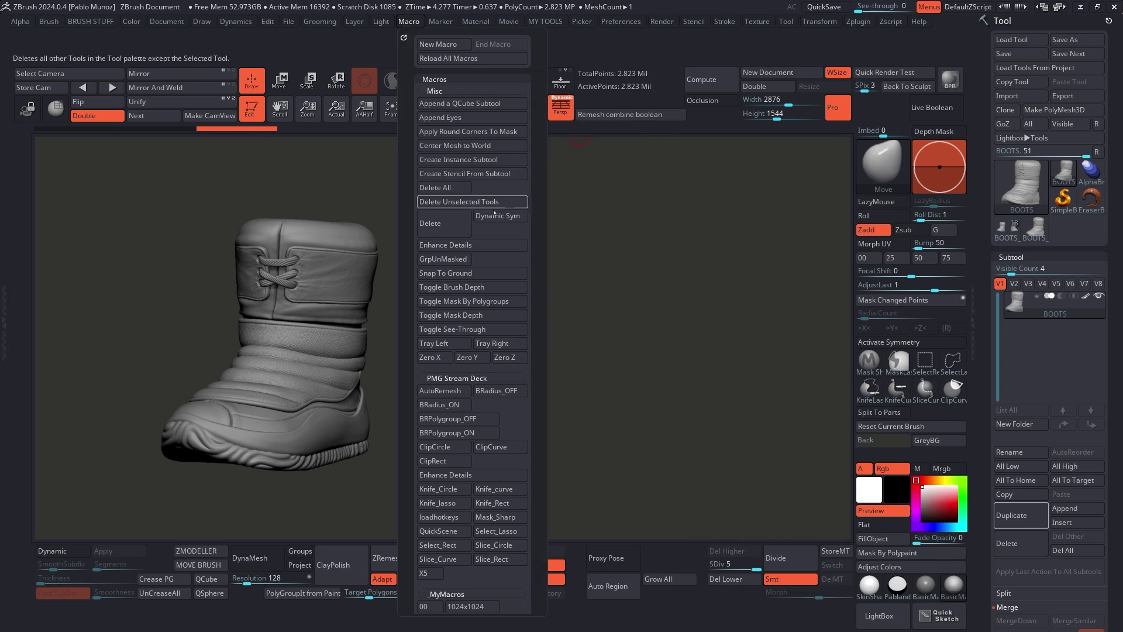
scroll(539, 282, down, 5)
scroll(539, 282, down, 10)
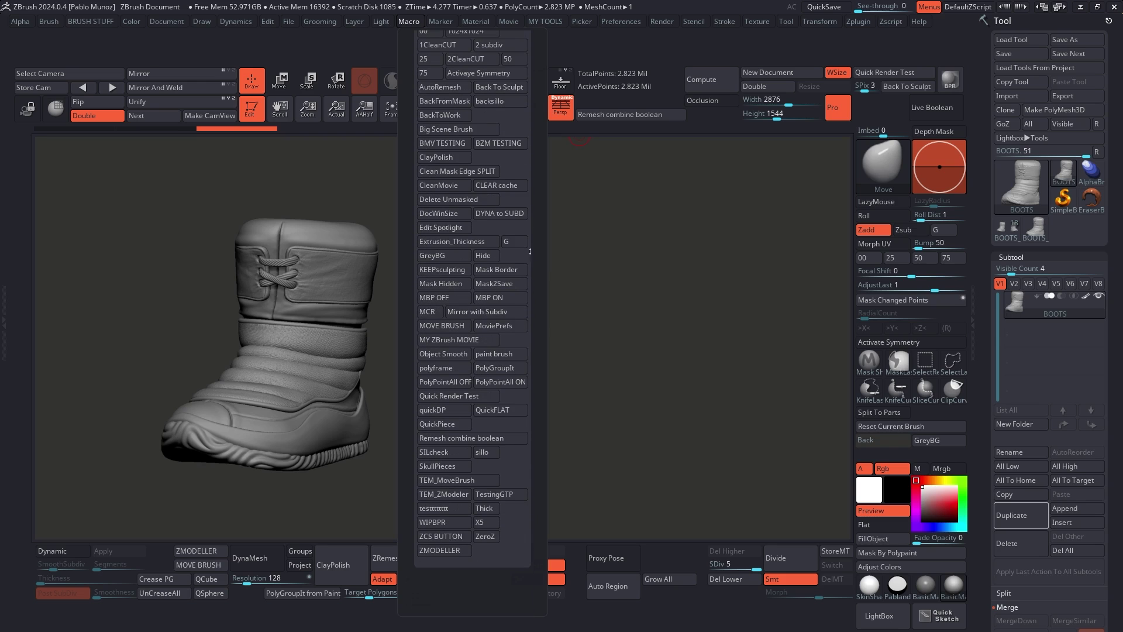
key(ctrl)
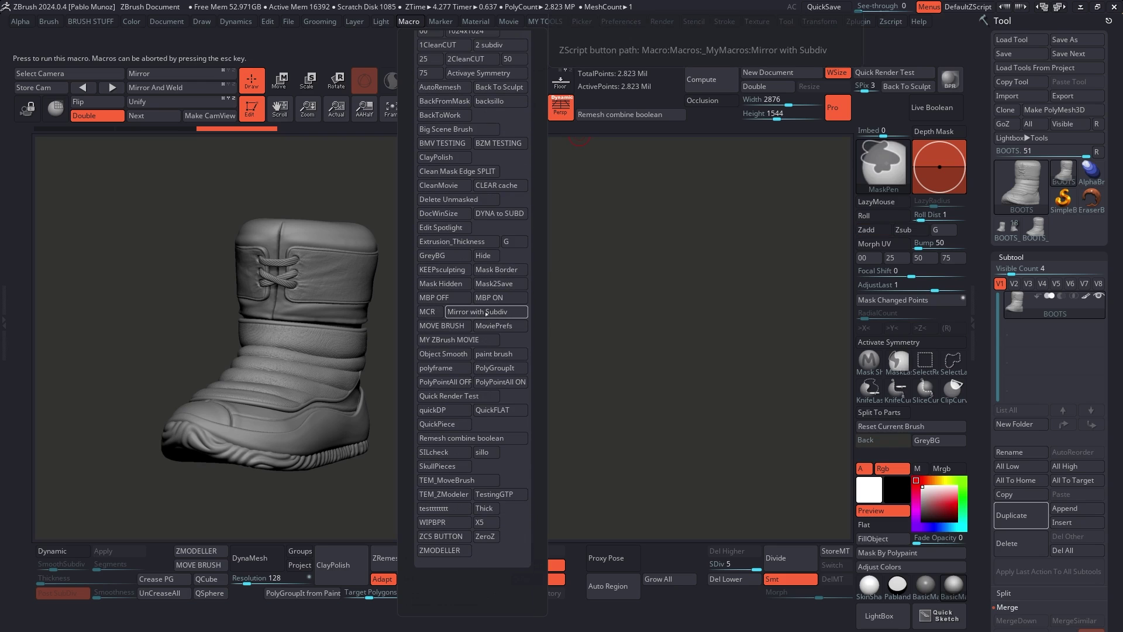
ctrl+alt+drag(486, 313, 624, 101)
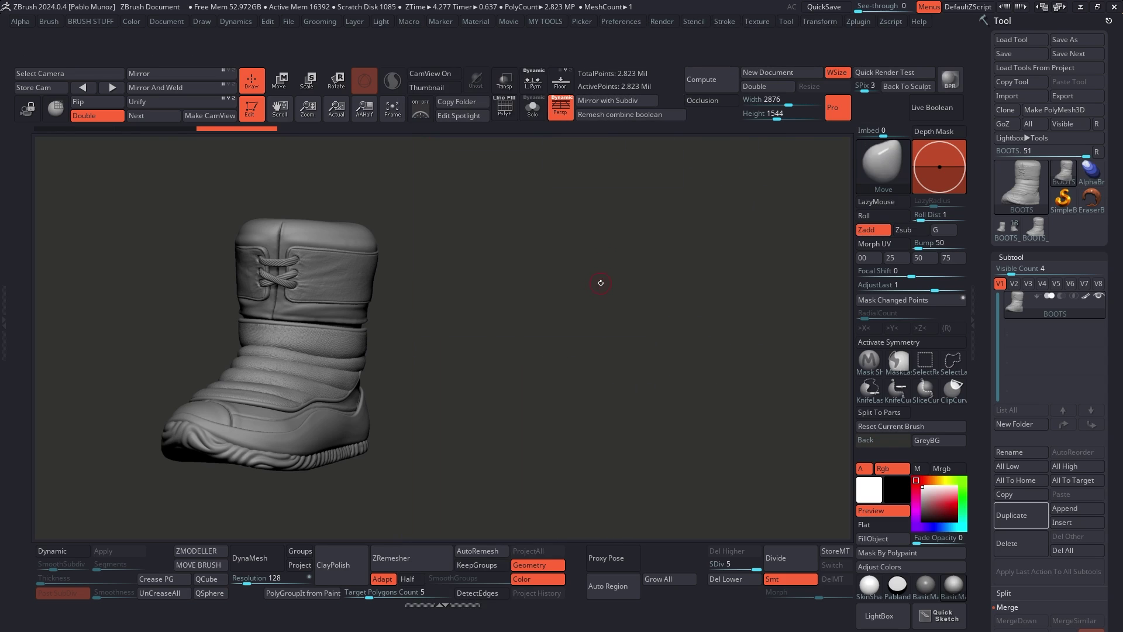
- Disable Enable Customize and run the Mirror with Subdiv shelf button to create BOOTS1
click(615, 23)
click(672, 133)
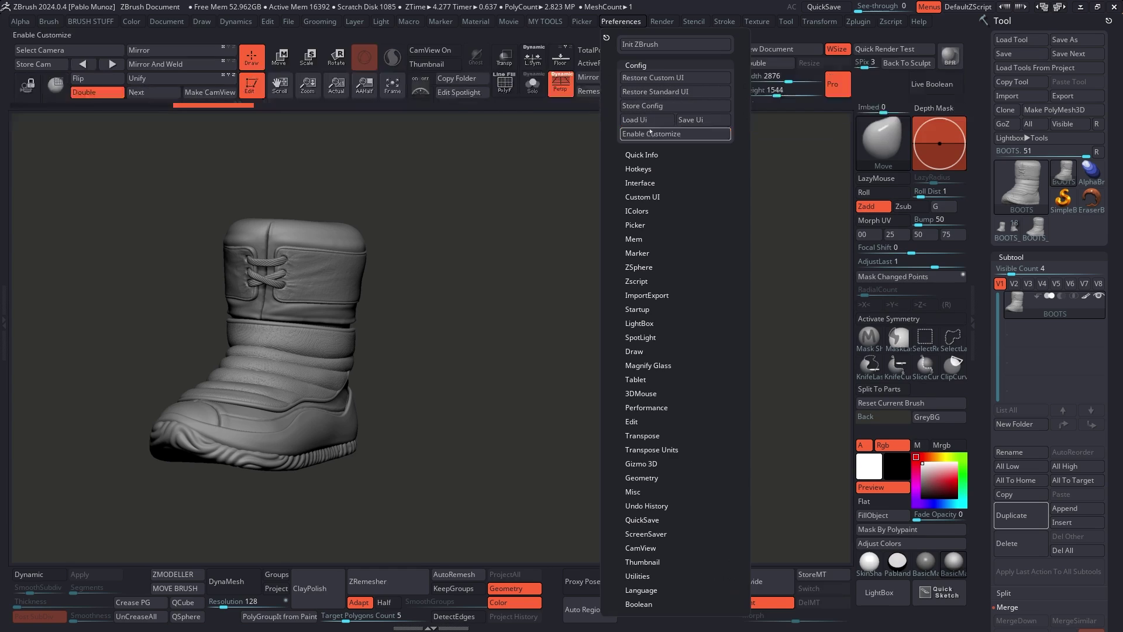
click(602, 79)
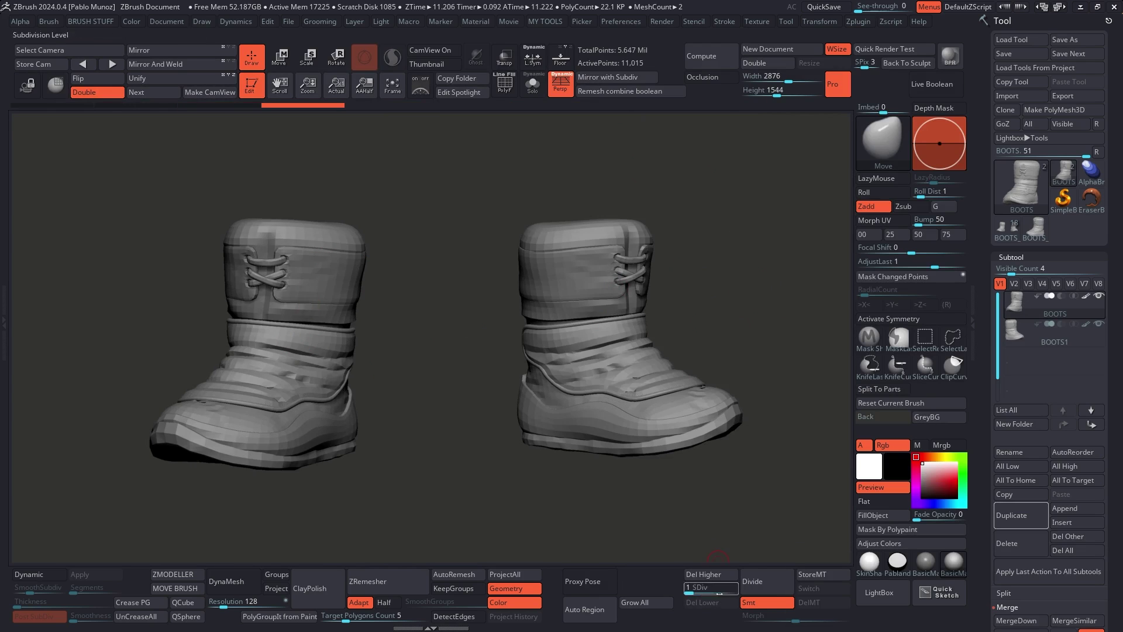
- Raise both BOOTS and BOOTS1 back to subdivision level 5
click(734, 588)
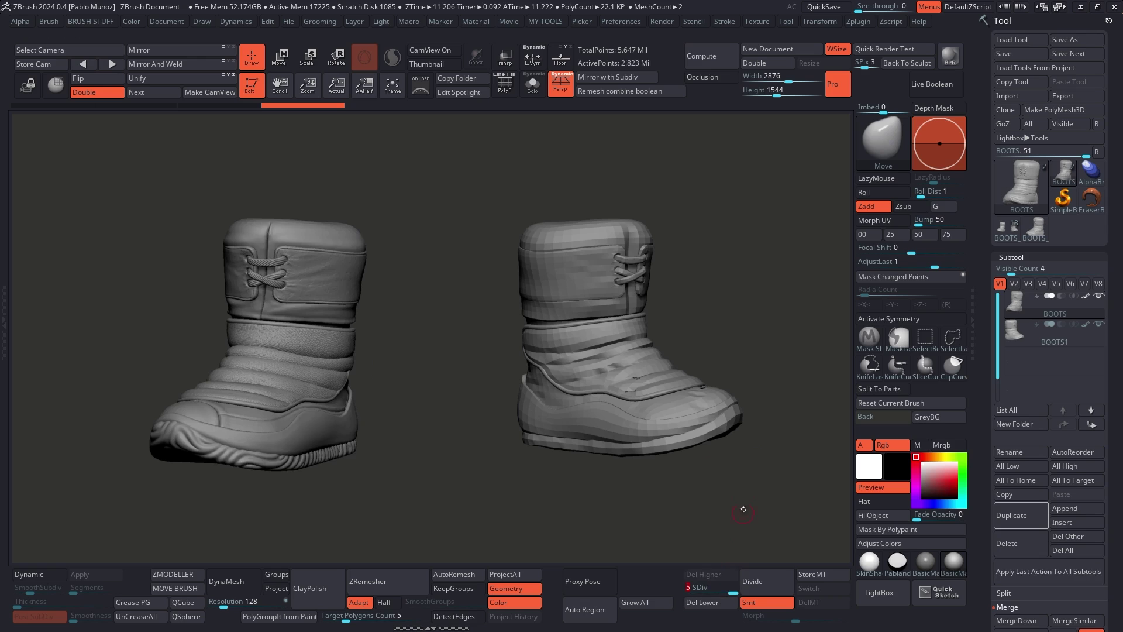
alt+click(704, 436)
drag(694, 588, 736, 589)
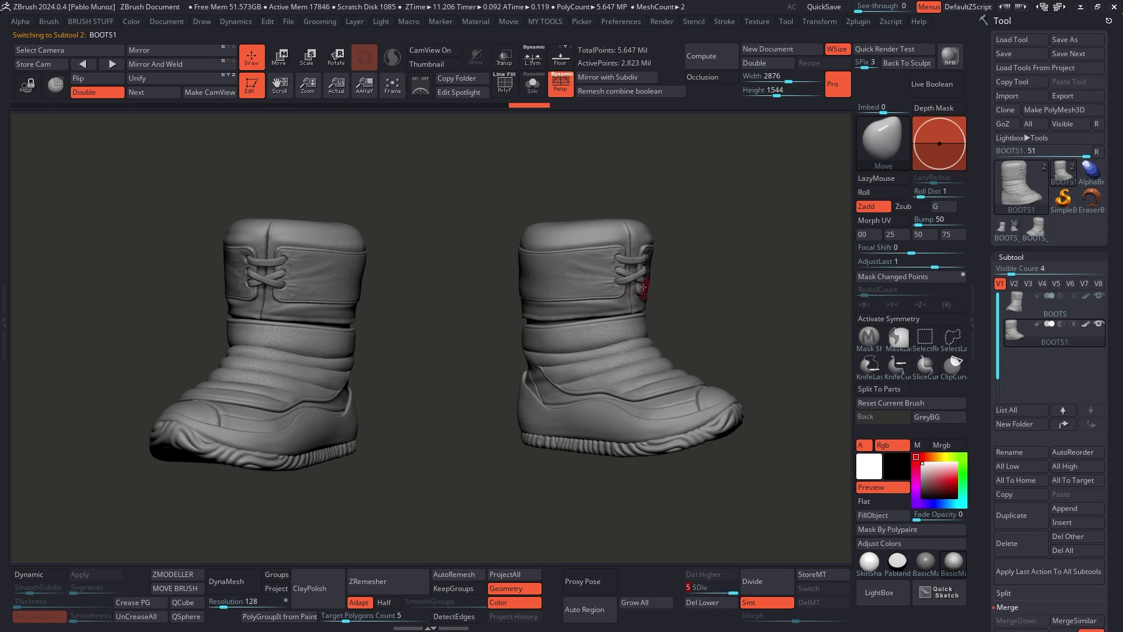
mouse_move(730, 312)
mouse_down()
mouse_move(707, 318)
mouse_move(718, 324)
mouse_up()
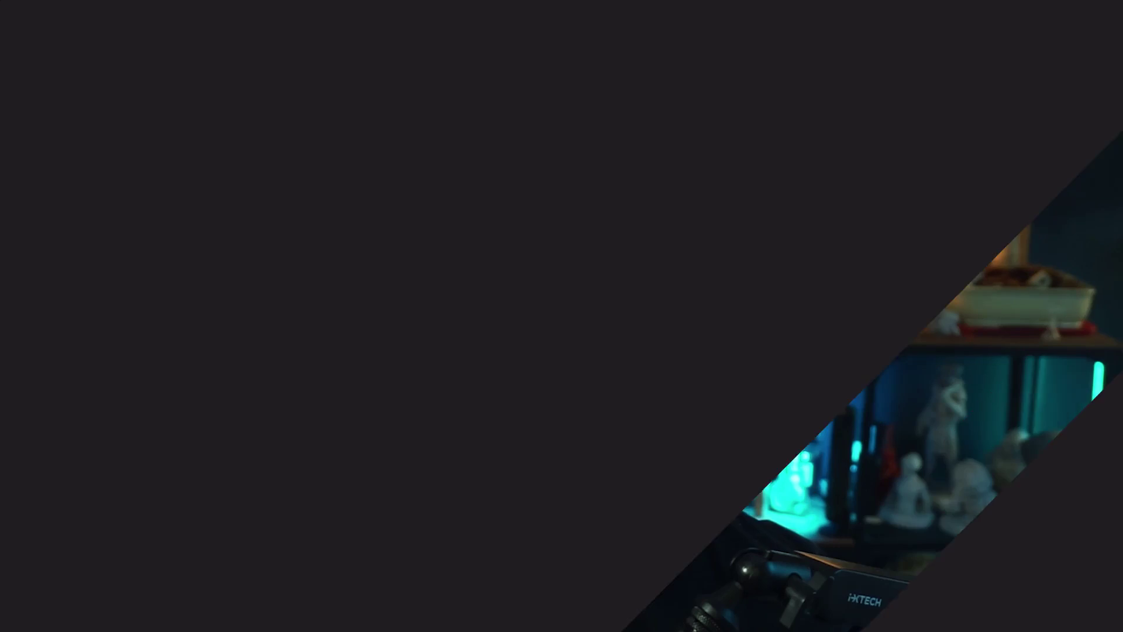